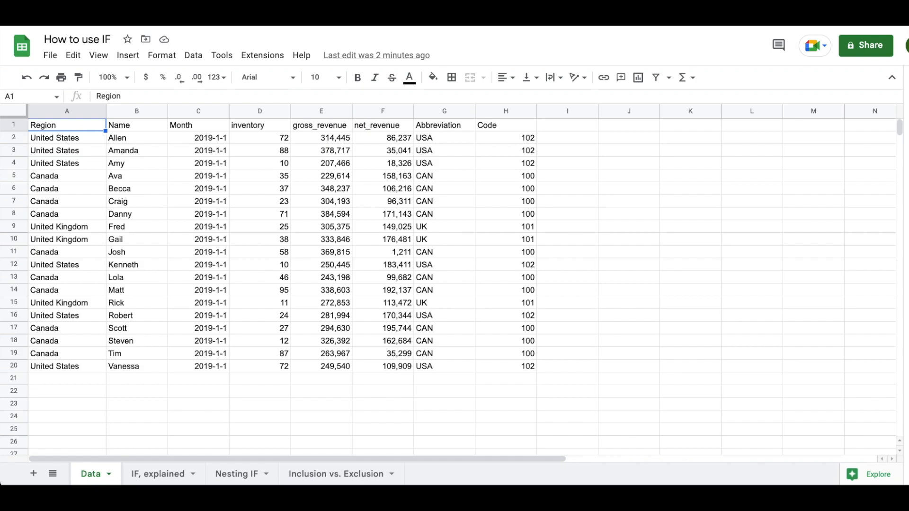
Step: Inspect the array formula behind the Abbreviation header in G1 without changing it
{"action": "left_click", "coordinate": [453, 138]}
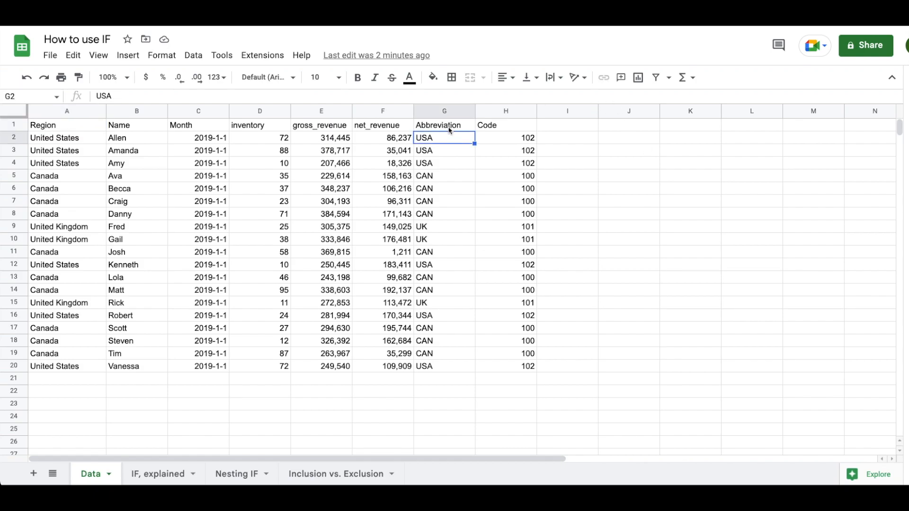
{"action": "left_click", "coordinate": [449, 130]}
{"action": "key", "text": "Return"}
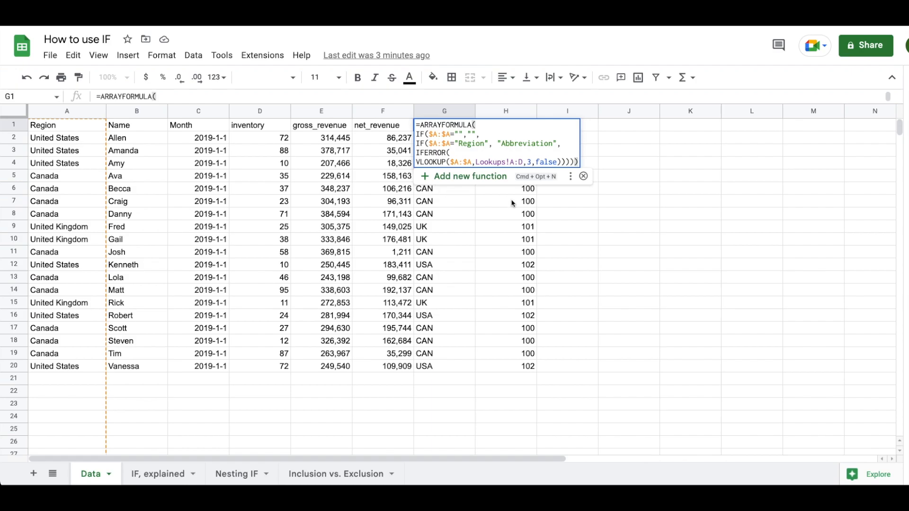
{"action": "key", "text": "Escape"}
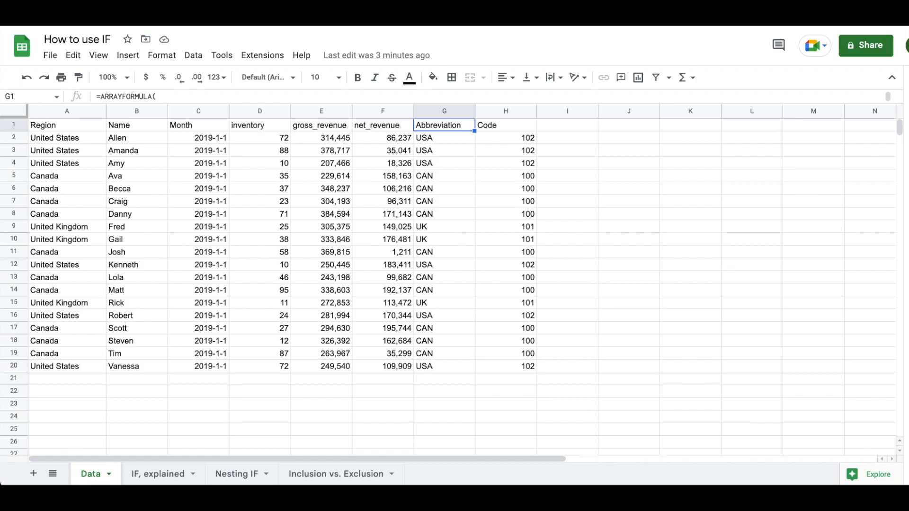
Step: Enter the column header "IF Statements" in cell J1
{"action": "left_click", "coordinate": [622, 139]}
{"action": "left_click", "coordinate": [622, 127]}
{"action": "type", "text": "IF"}
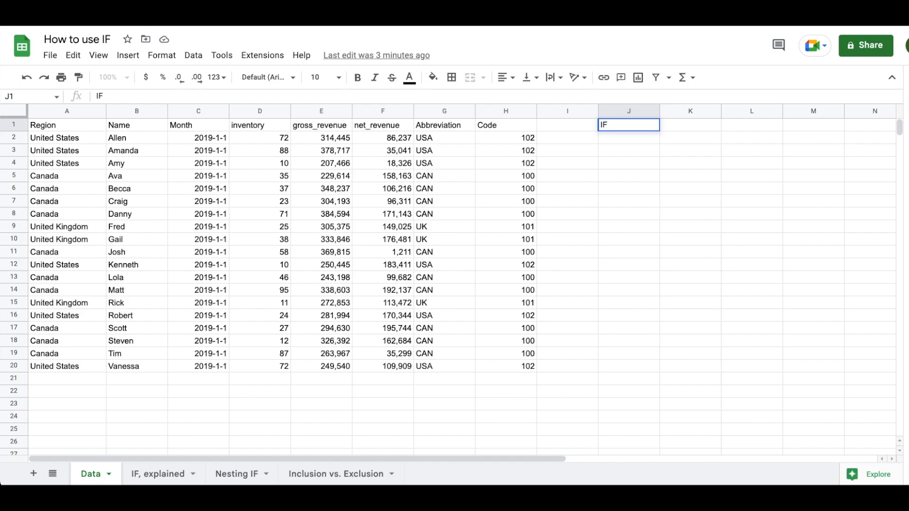
{"action": "type", "text": " Statements"}
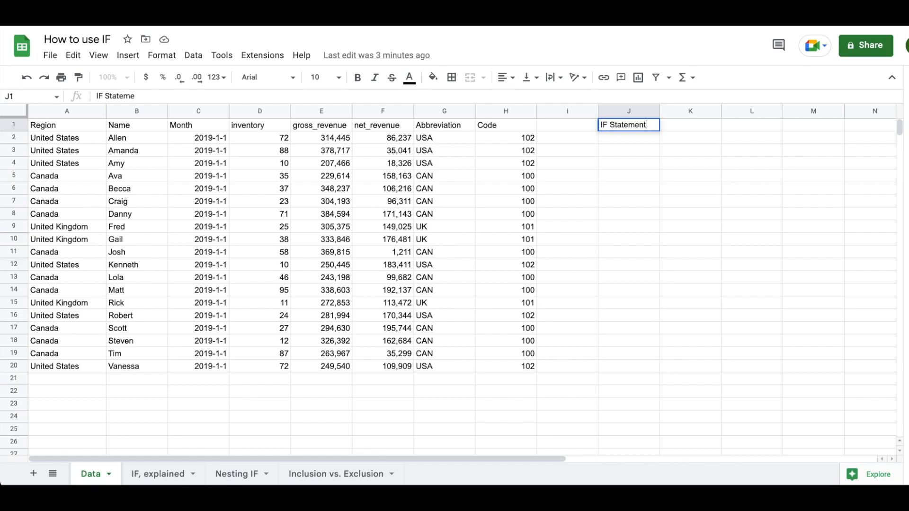
{"action": "key", "text": "Return"}
Step: Start an IF formula in J2 whose logical expression tests whether A2 equals "United States"
{"action": "type", "text": "=IF("}
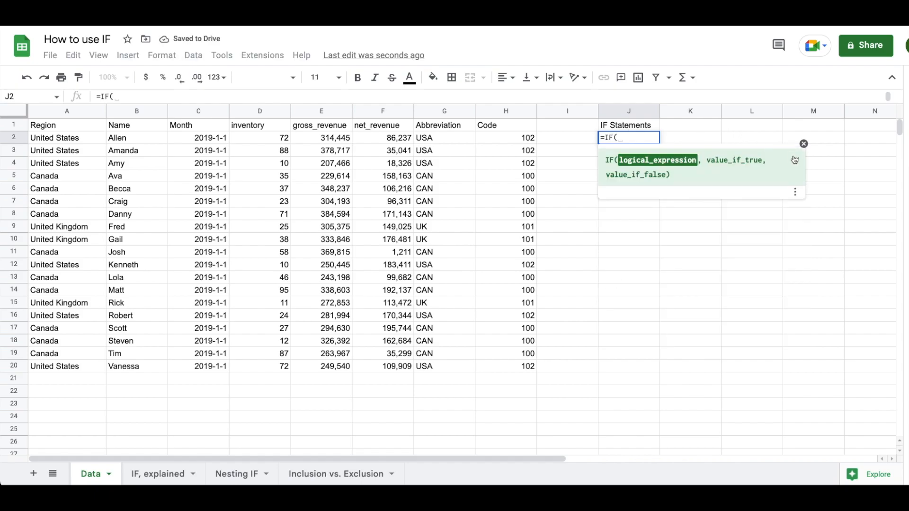
{"action": "left_click", "coordinate": [796, 161]}
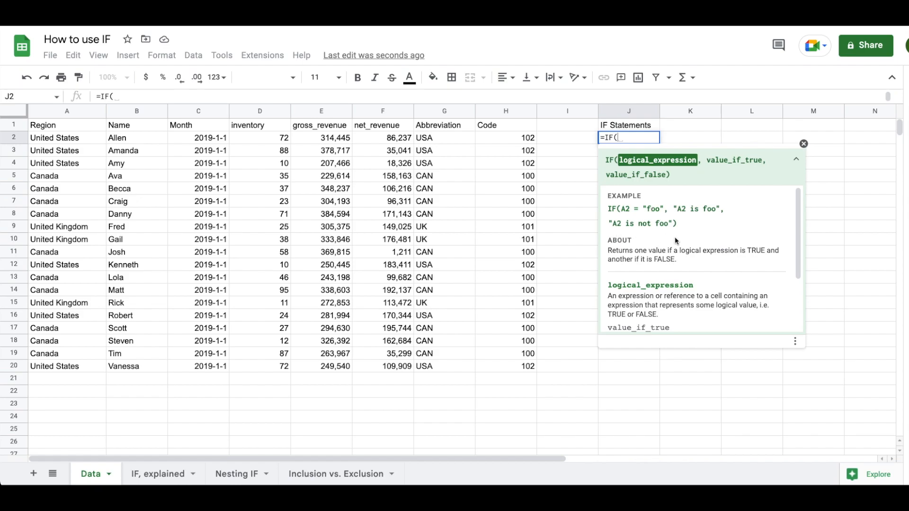
{"action": "left_click", "coordinate": [78, 139]}
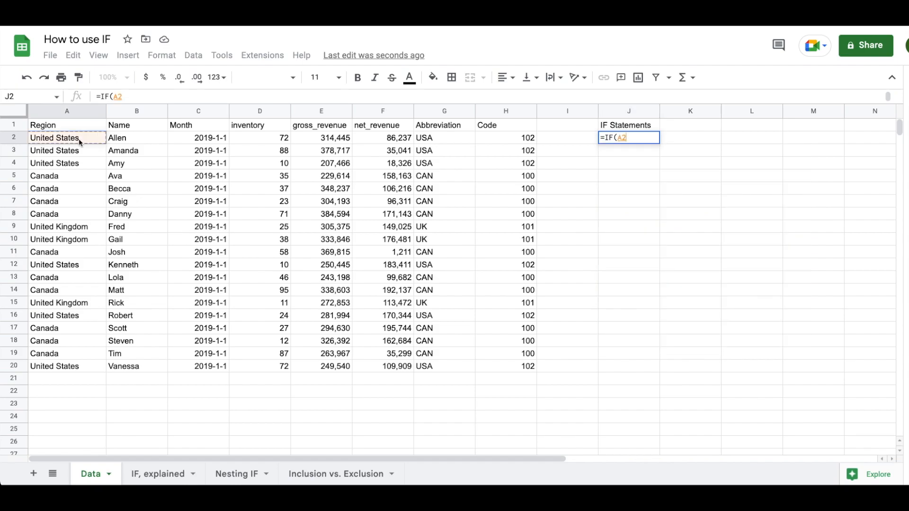
{"action": "type", "text": "="}
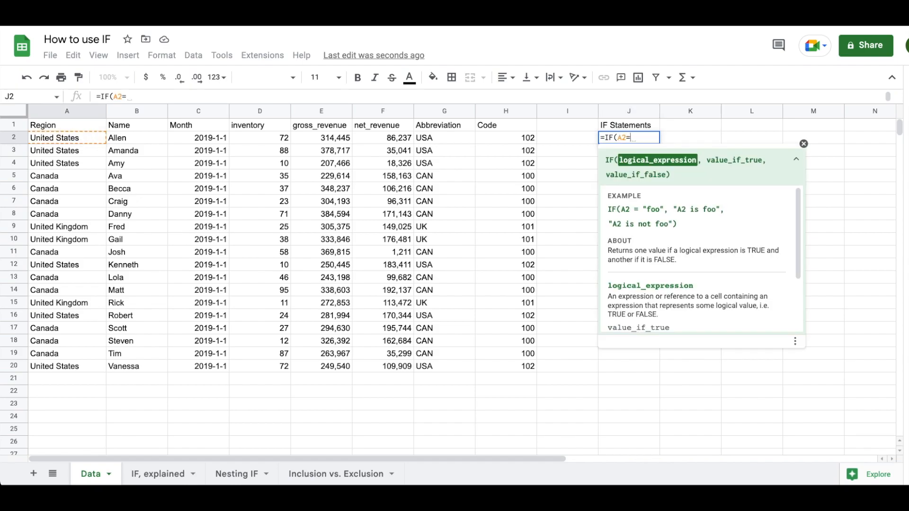
{"action": "type", "text": "\"Uni"}
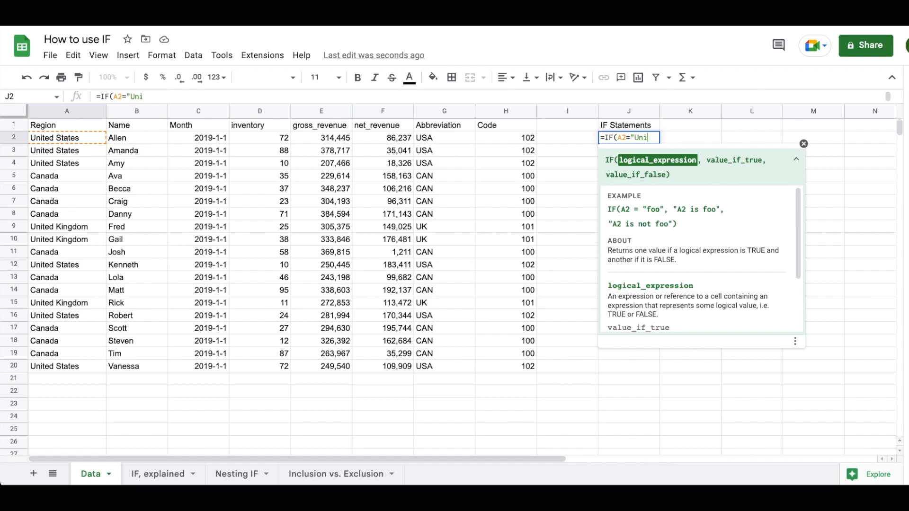
{"action": "type", "text": "ted State"}
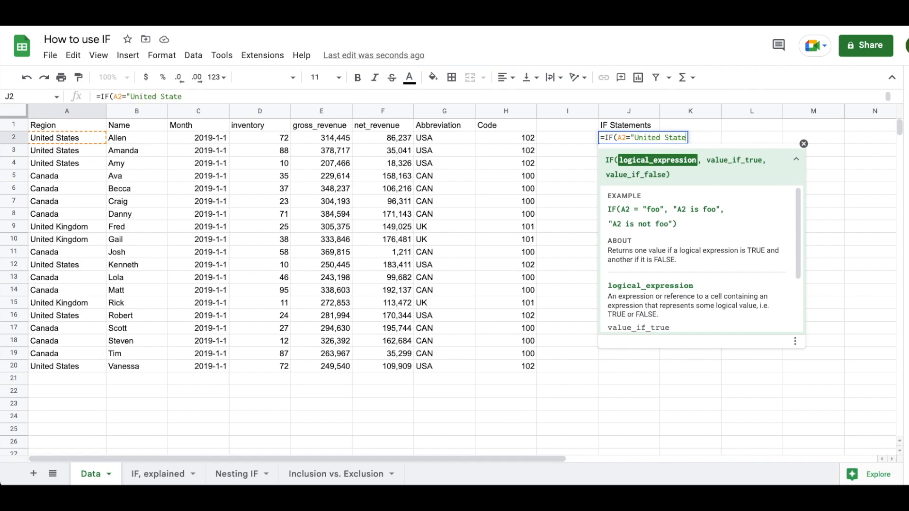
{"action": "type", "text": "s\","}
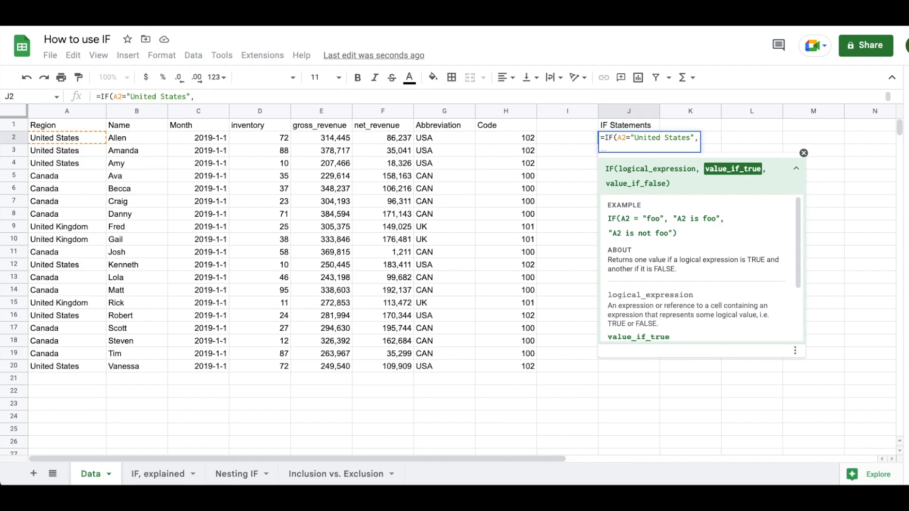
Step: Complete the J2 formula so it returns "USA" when true and, on a new line, "This is not the USA" when false
{"action": "type", "text": "\"USA\""}
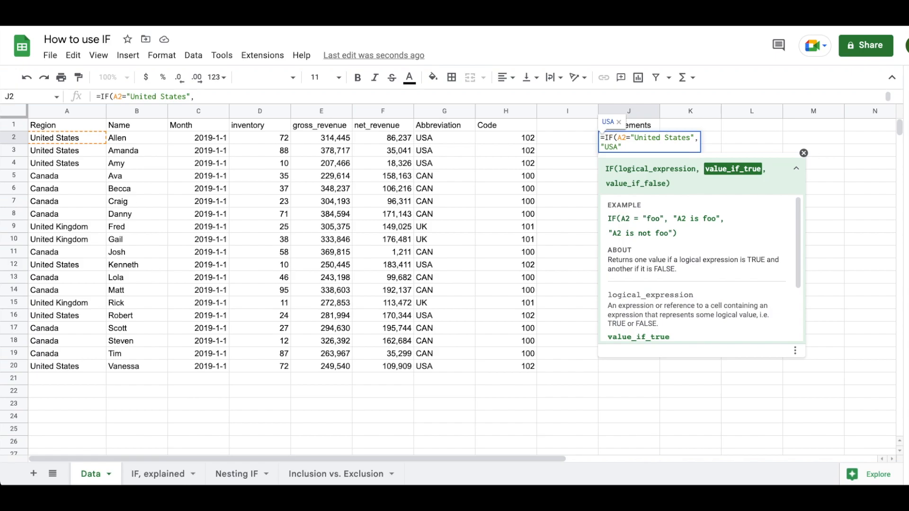
{"action": "type", "text": ","}
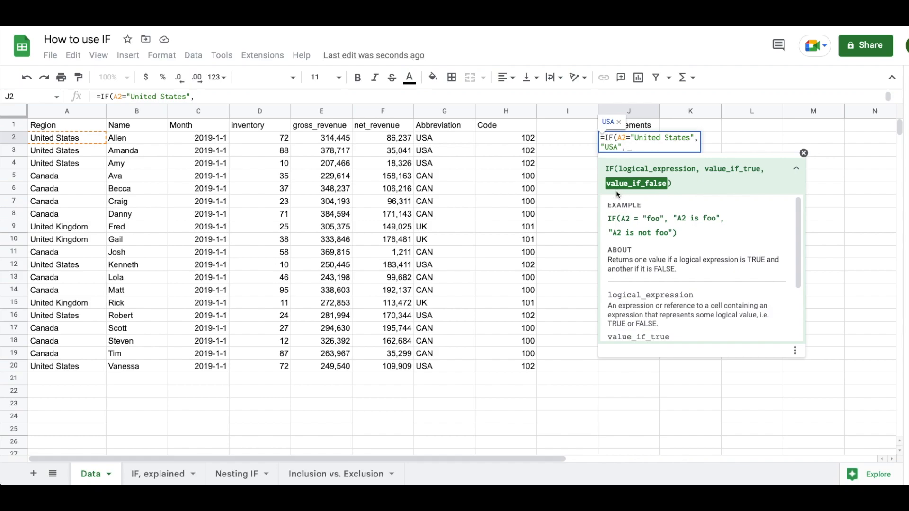
{"action": "key", "text": "ctrl+Return"}
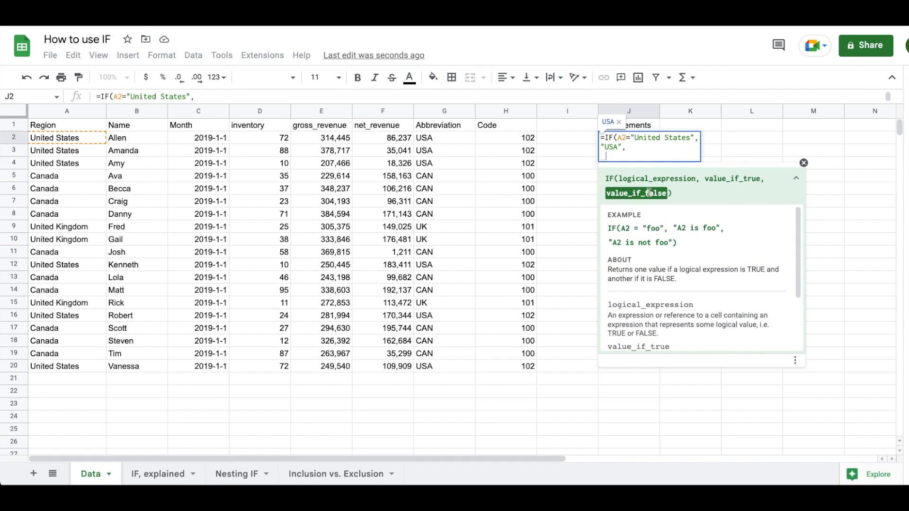
{"action": "type", "text": "\"Thi"}
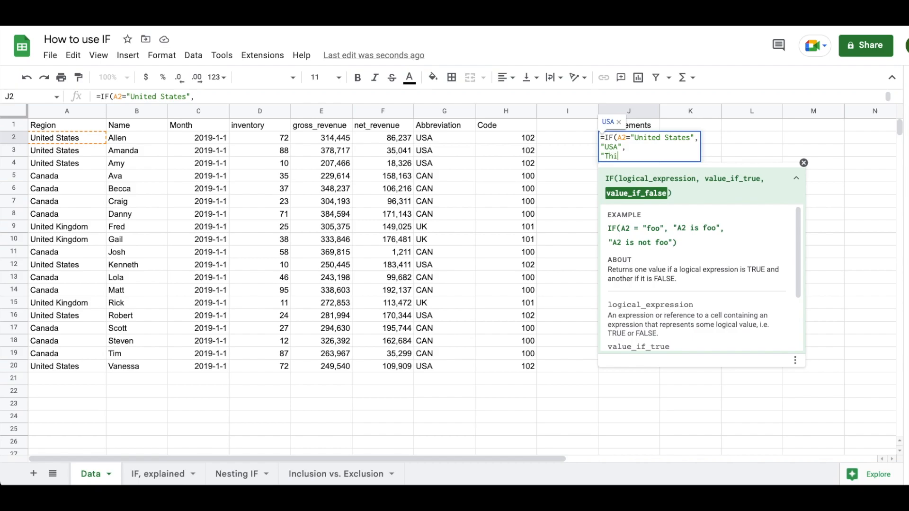
{"action": "type", "text": "s is not the USA\""}
{"action": "key", "text": "Return"}
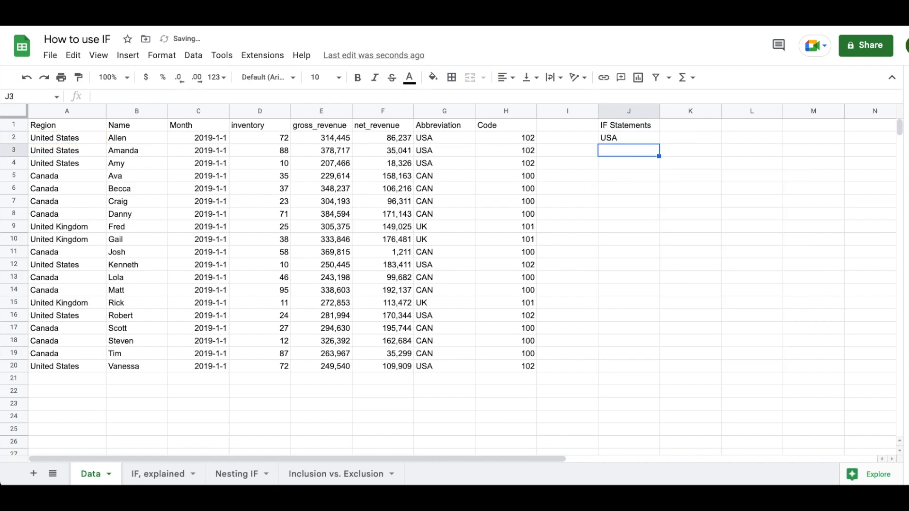
Step: Fill the J2 formula down through J20 and fit column J's width to its contents
{"action": "left_click", "coordinate": [629, 137]}
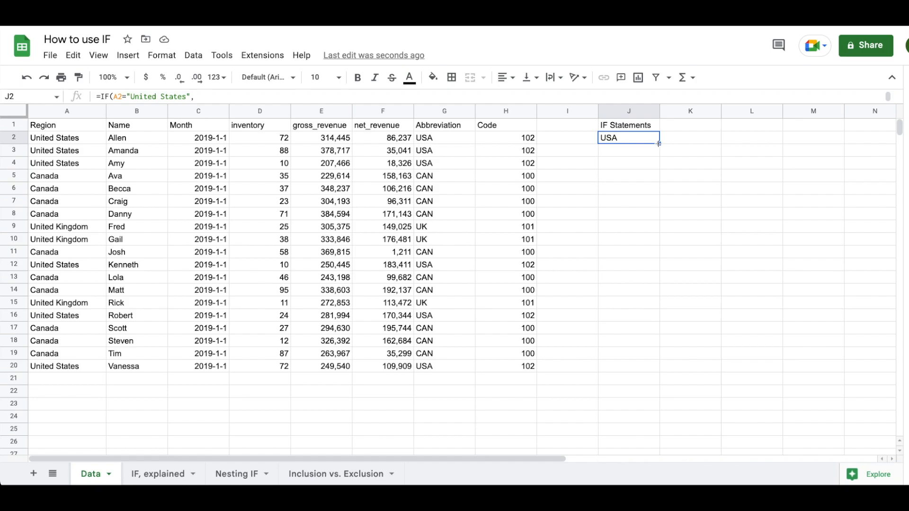
{"action": "left_click_drag", "start_coordinate": [659, 143], "coordinate": [645, 372]}
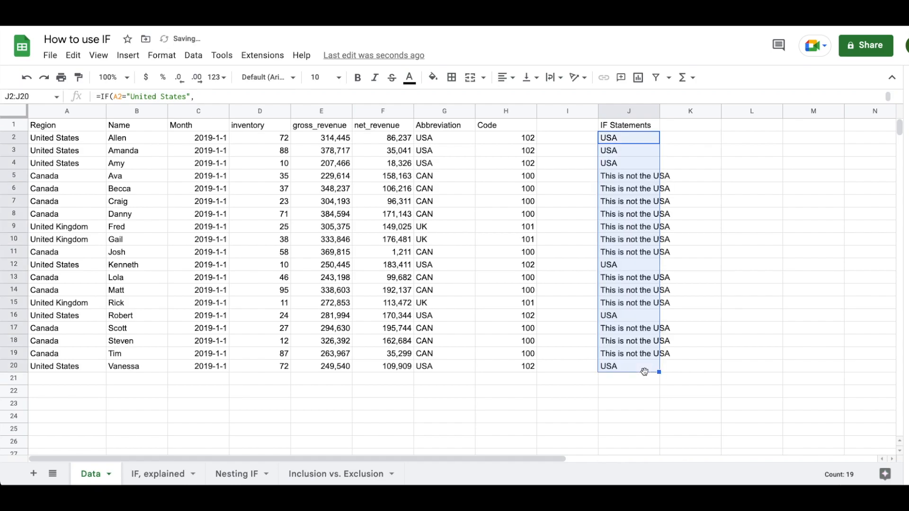
{"action": "double_click", "coordinate": [658, 108]}
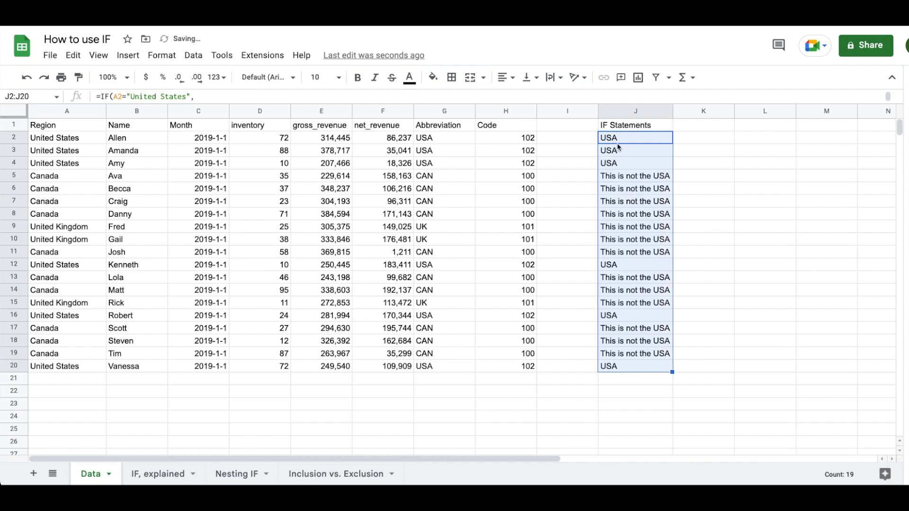
Step: Select all the United States cells in the Region column (A2:A4, A12, A16 and A20) to compare them with column J
{"action": "left_click_drag", "start_coordinate": [75, 138], "coordinate": [65, 164]}
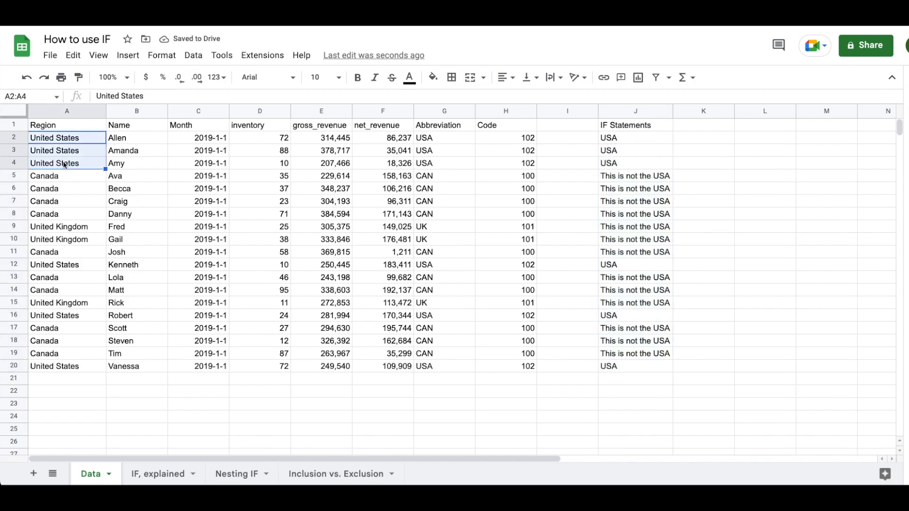
{"action": "left_click", "coordinate": [70, 266], "text": "ctrl"}
{"action": "left_click", "coordinate": [65, 317], "text": "ctrl"}
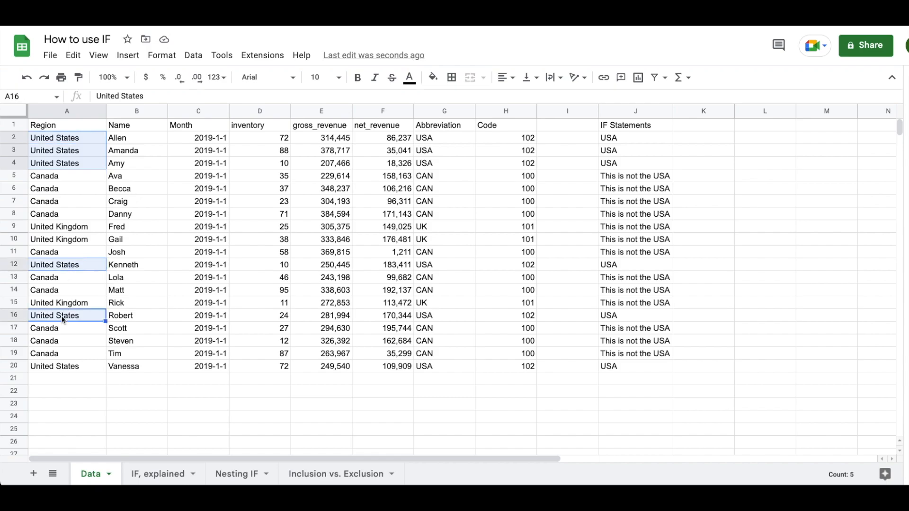
{"action": "left_click", "coordinate": [58, 371], "text": "ctrl"}
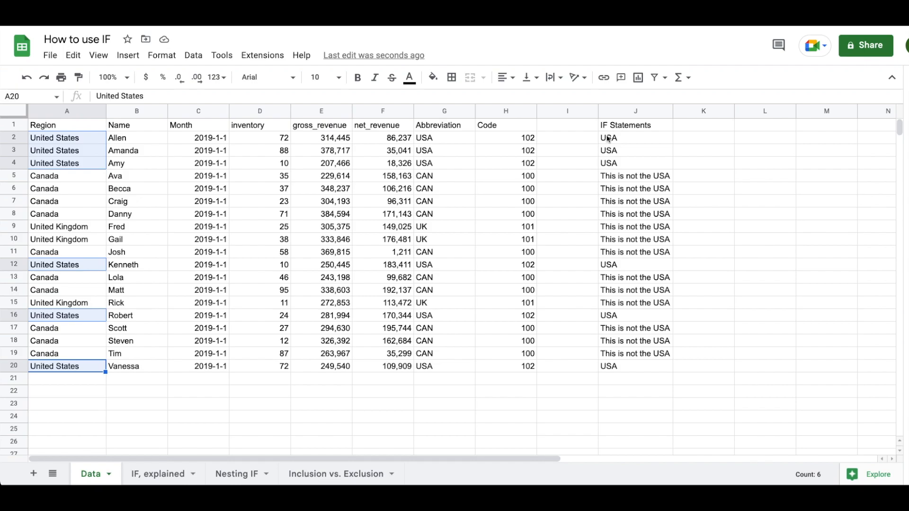
Step: Review the TRUE/FALSE diagram on the "IF, explained" sheet, and compare it with the J2 formula on the Data sheet
{"action": "left_click", "coordinate": [155, 479]}
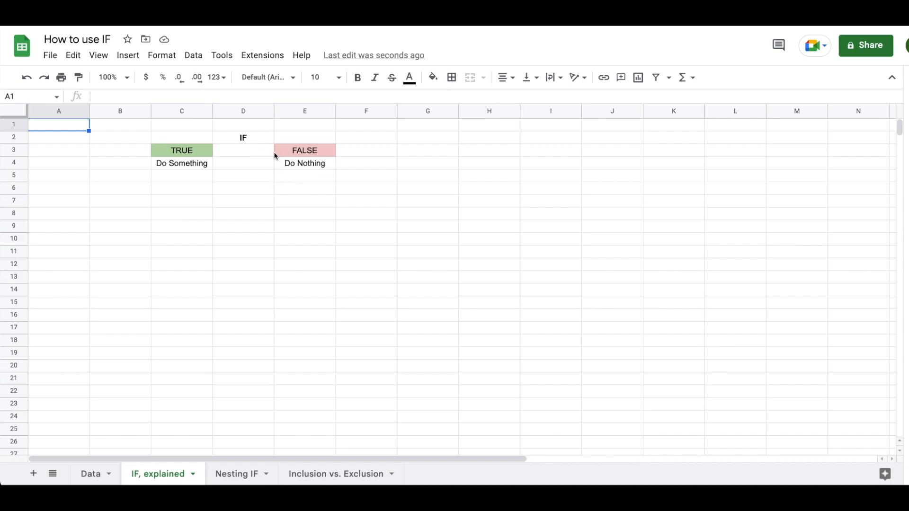
{"action": "left_click", "coordinate": [95, 474]}
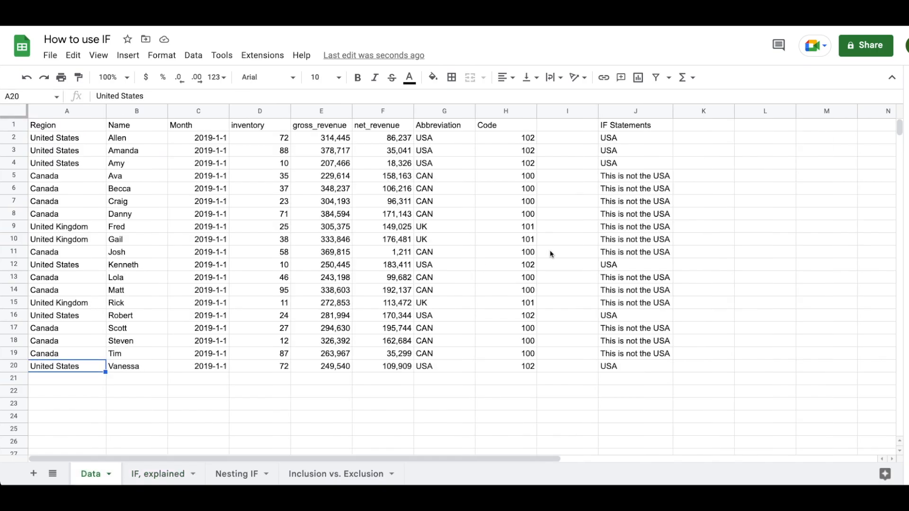
{"action": "left_click", "coordinate": [631, 138]}
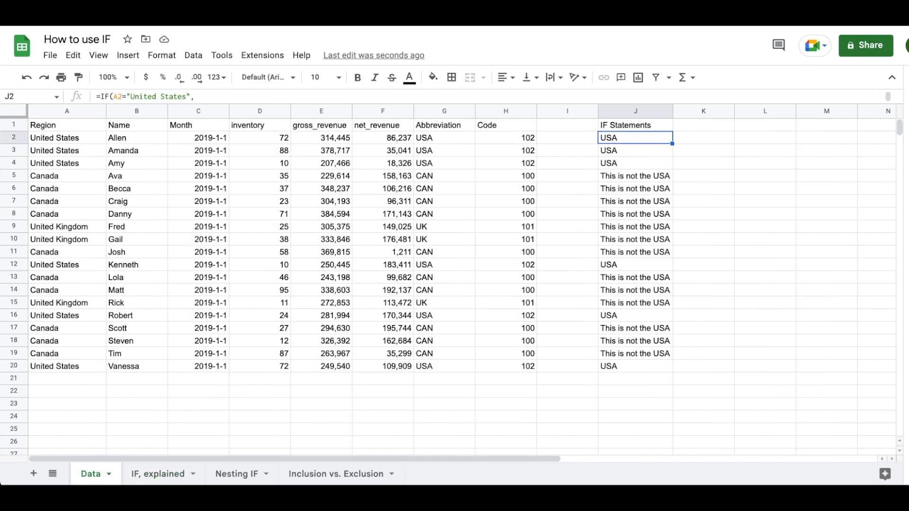
{"action": "double_click", "coordinate": [631, 138]}
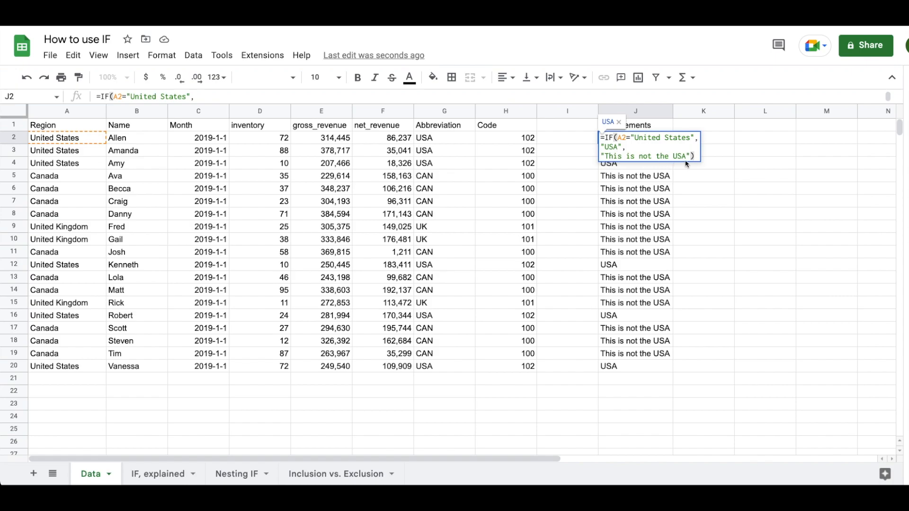
{"action": "key", "text": "Escape"}
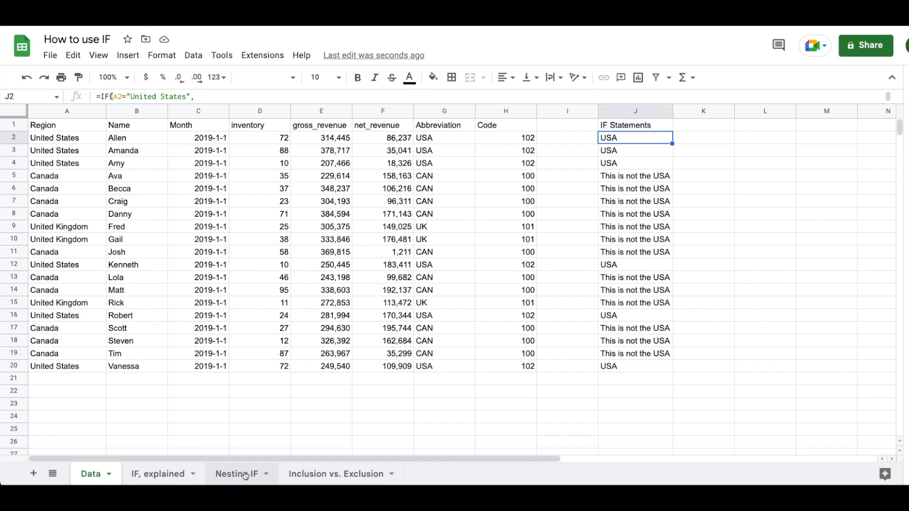
Step: In the J2 formula, move "USA" up to the first line and delete the value-if-false text with its closing parenthesis
{"action": "double_click", "coordinate": [609, 137]}
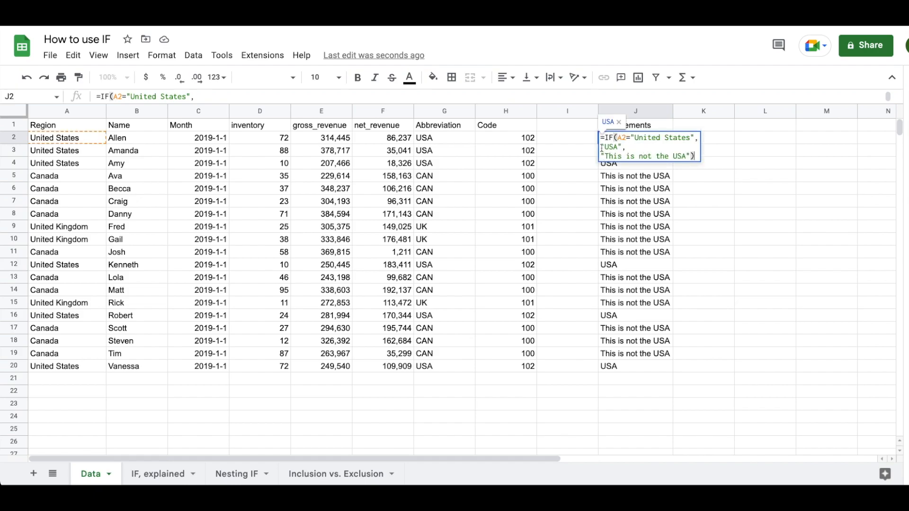
{"action": "left_click", "coordinate": [602, 147]}
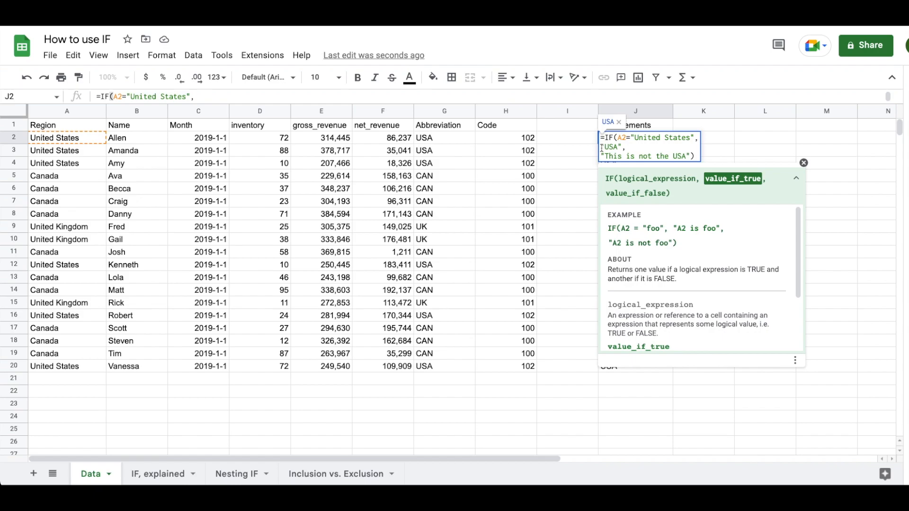
{"action": "key", "text": "BackSpace"}
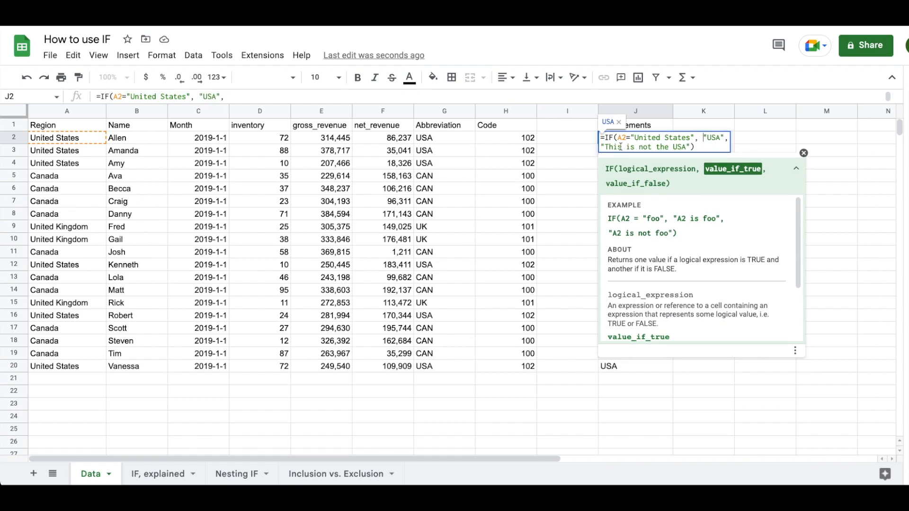
{"action": "left_click", "coordinate": [696, 147]}
{"action": "key", "text": "shift+Home"}
{"action": "key", "text": "BackSpace"}
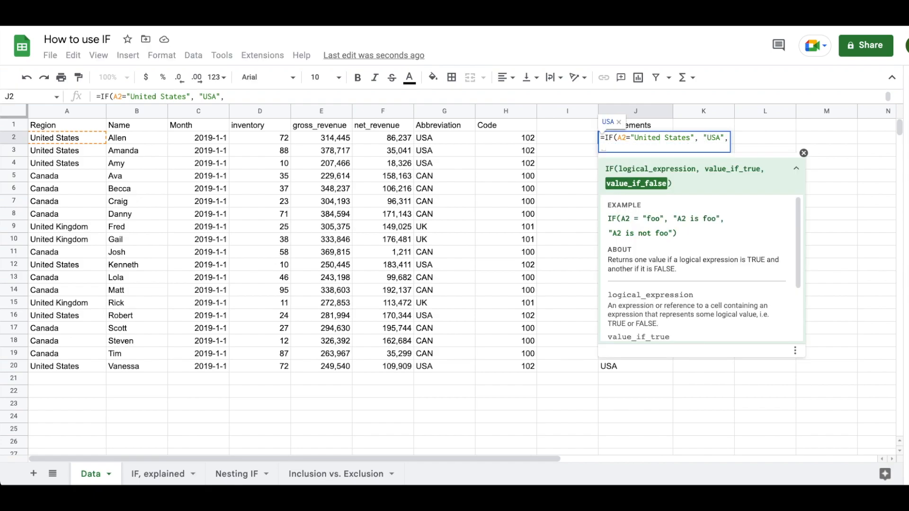
Step: Nest a second IF as the J2 formula's value-if-false, testing A2="Canada" and returning "CAN", and start a new line
{"action": "type", "text": "IF"}
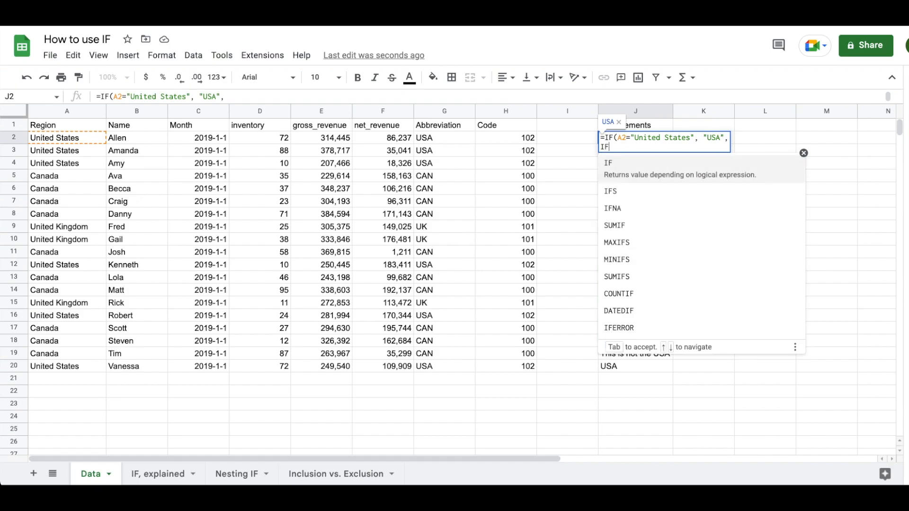
{"action": "type", "text": "("}
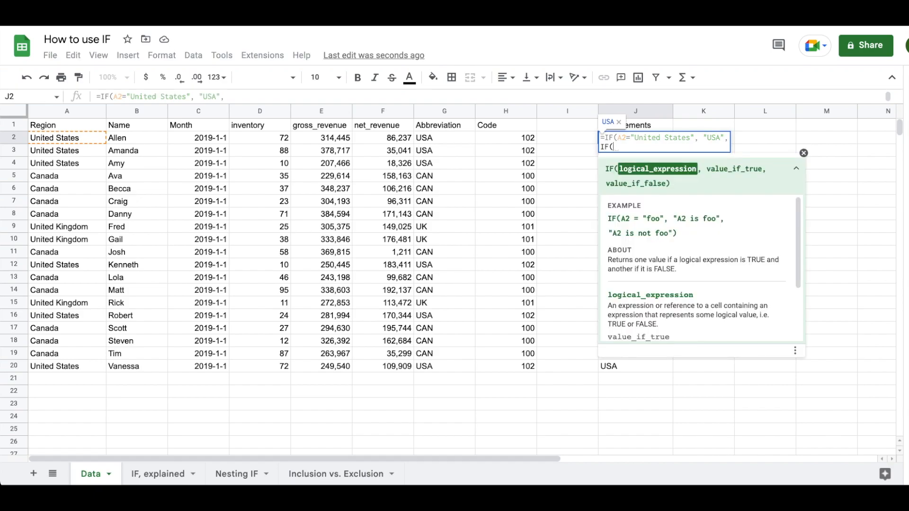
{"action": "type", "text": "A@"}
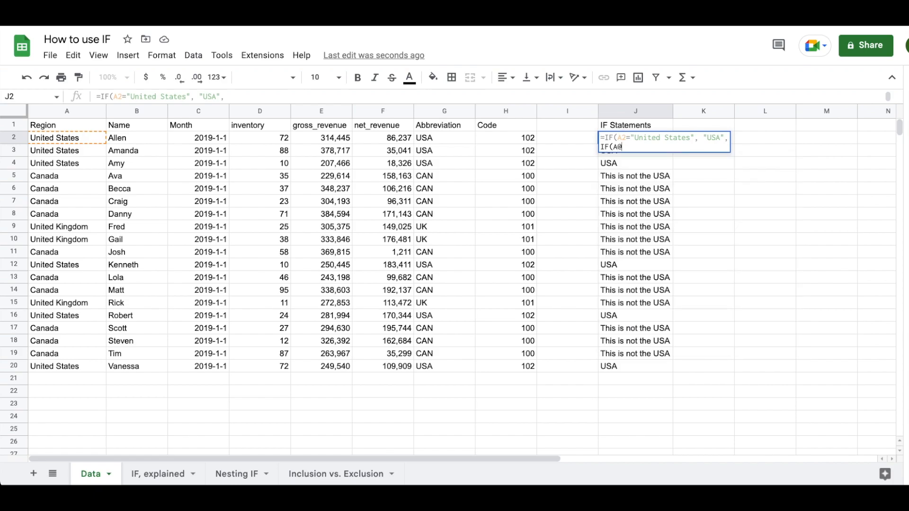
{"action": "type", "text": "=\"Canada\", \"CAN\","}
{"action": "key", "text": "alt+Return"}
Step: Give the nested IF in J2 the value-if-false text "I have no abbreviation" and commit the formula
{"action": "type", "text": "\"I have no"}
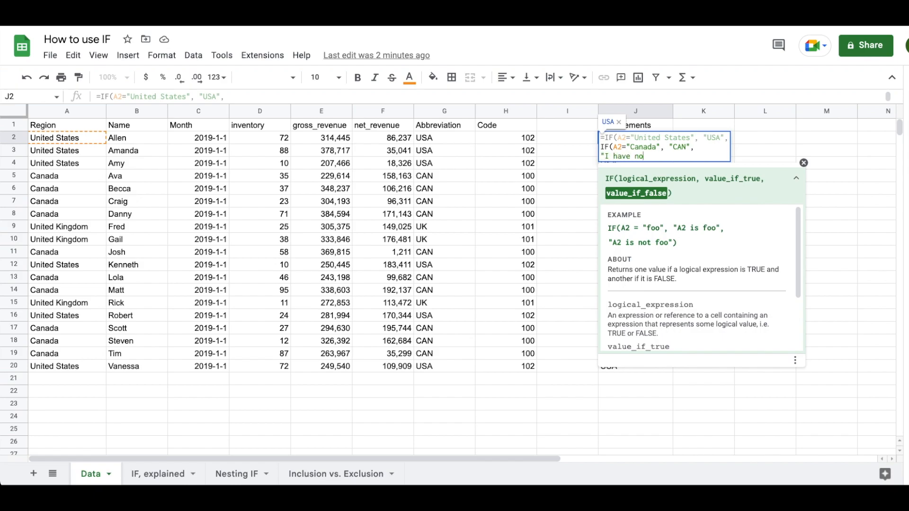
{"action": "type", "text": " valu"}
{"action": "key", "text": "BackSpace"}
{"action": "key", "text": "BackSpace"}
{"action": "key", "text": "BackSpace"}
{"action": "key", "text": "BackSpace"}
{"action": "type", "text": "abbreviation\""}
{"action": "key", "text": "Return"}
{"action": "key", "text": "Up"}
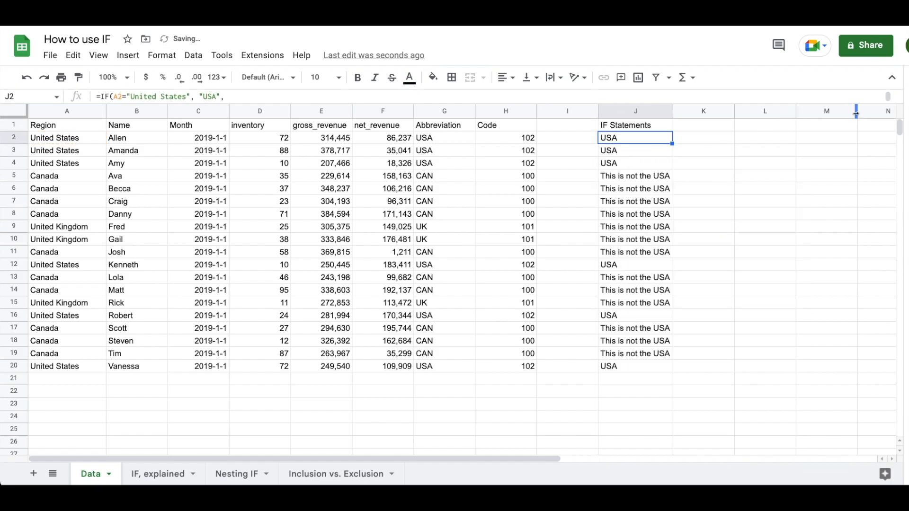
Step: Fill the nested J2 formula down through J20 and inspect the copied formula in J9 without changing it
{"action": "left_click_drag", "start_coordinate": [672, 143], "coordinate": [647, 373]}
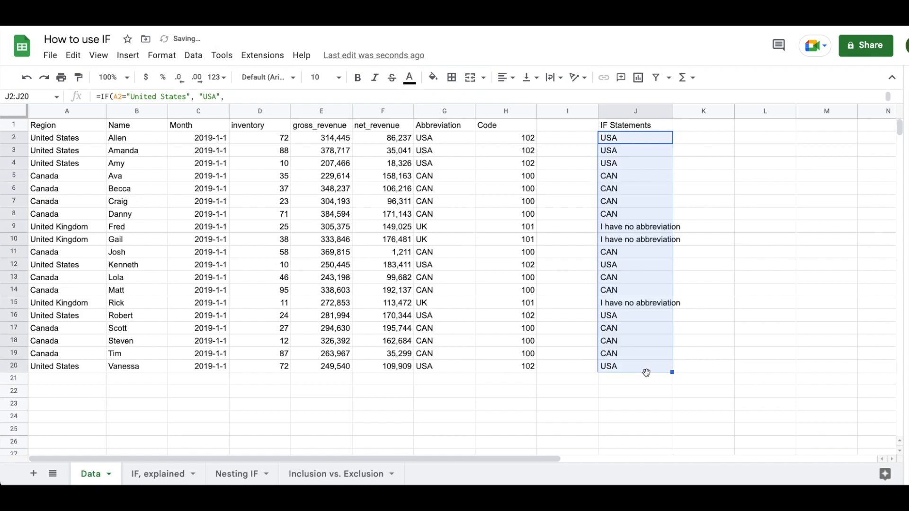
{"action": "left_click", "coordinate": [628, 136]}
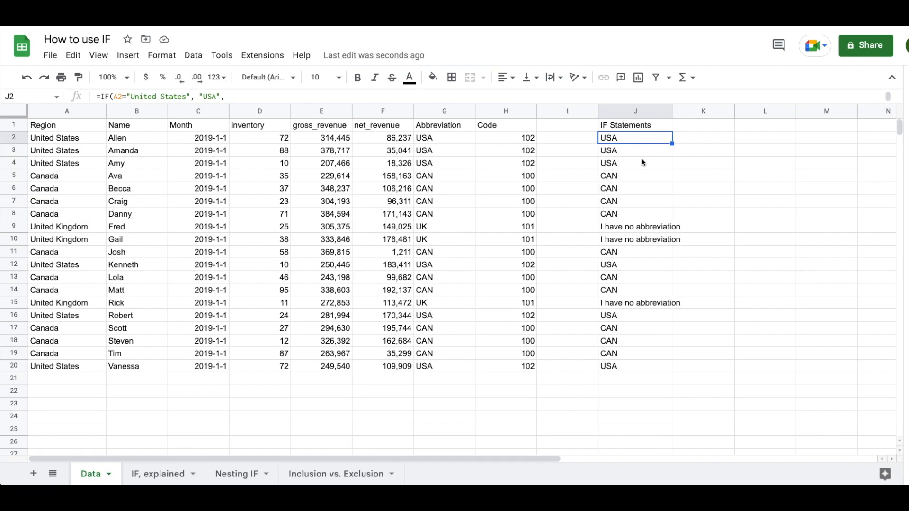
{"action": "double_click", "coordinate": [618, 231]}
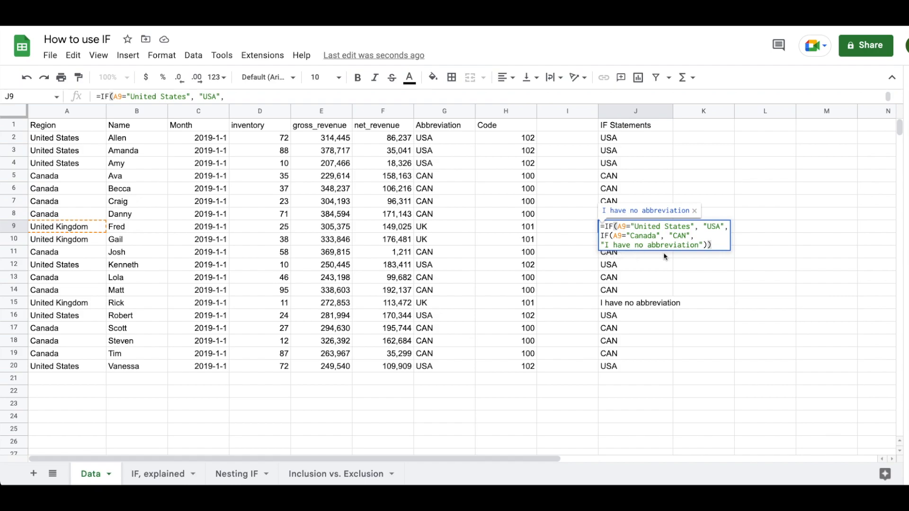
{"action": "key", "text": "Escape"}
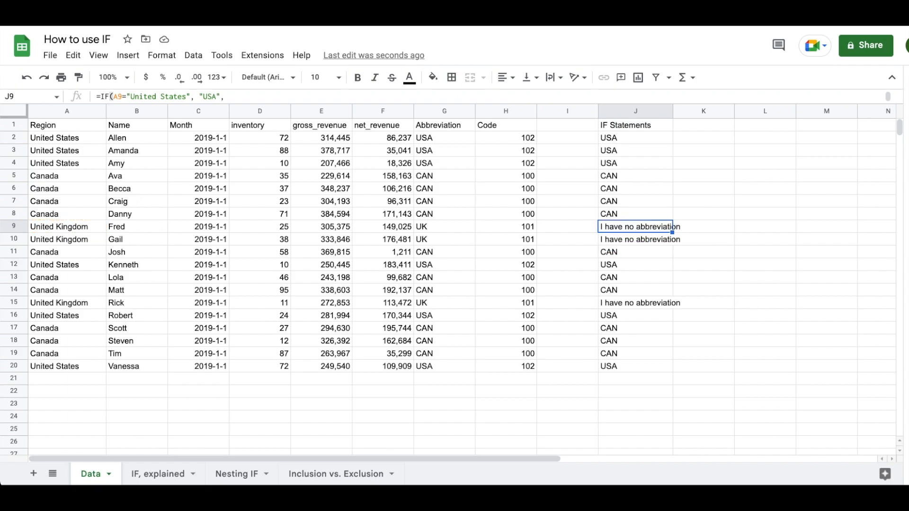
Step: On the "Nesting IF" sheet, replace "Do Nothing" in E4 with a bold "IF"
{"action": "left_click", "coordinate": [225, 475]}
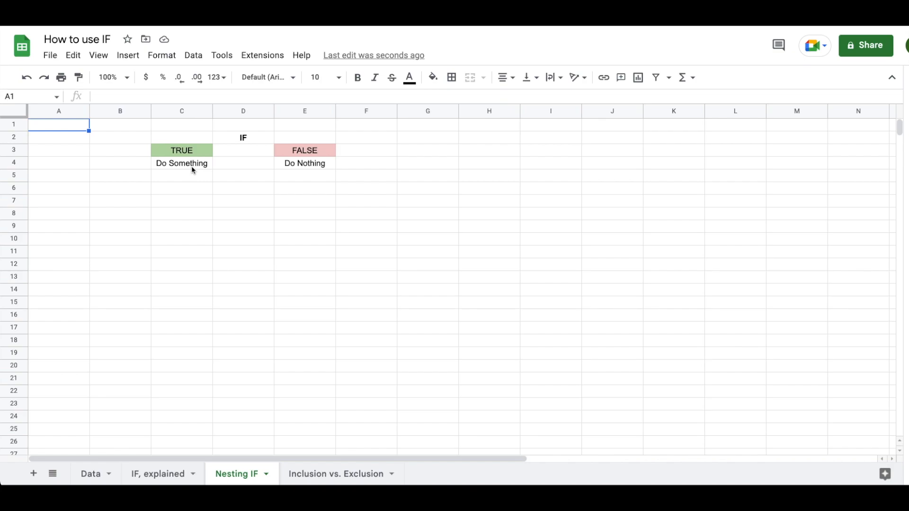
{"action": "left_click", "coordinate": [296, 167]}
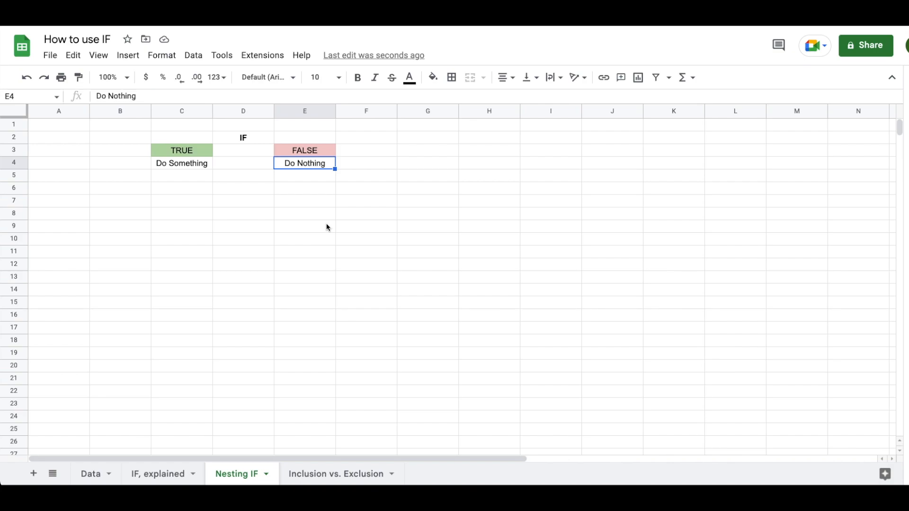
{"action": "key", "text": "Delete"}
{"action": "type", "text": "IF"}
{"action": "key", "text": "Return"}
{"action": "left_click", "coordinate": [304, 163]}
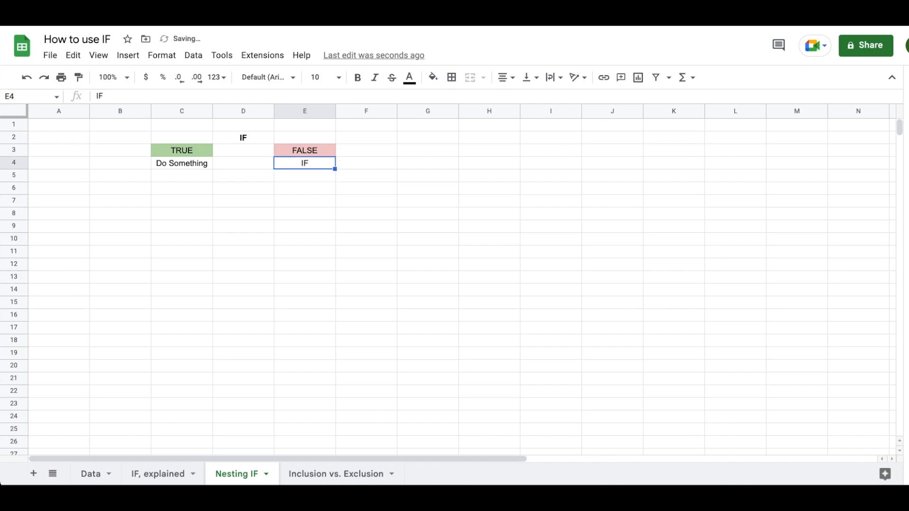
{"action": "left_click", "coordinate": [359, 78]}
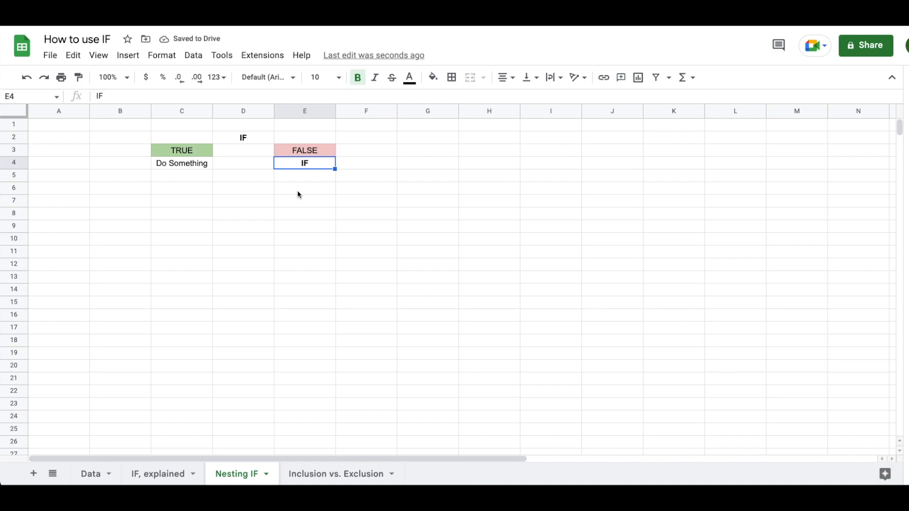
Step: Add the second IF's true branch by entering TRUE in D5 and "Do something else" in D6
{"action": "left_click", "coordinate": [267, 178]}
{"action": "type", "text": "TRUE"}
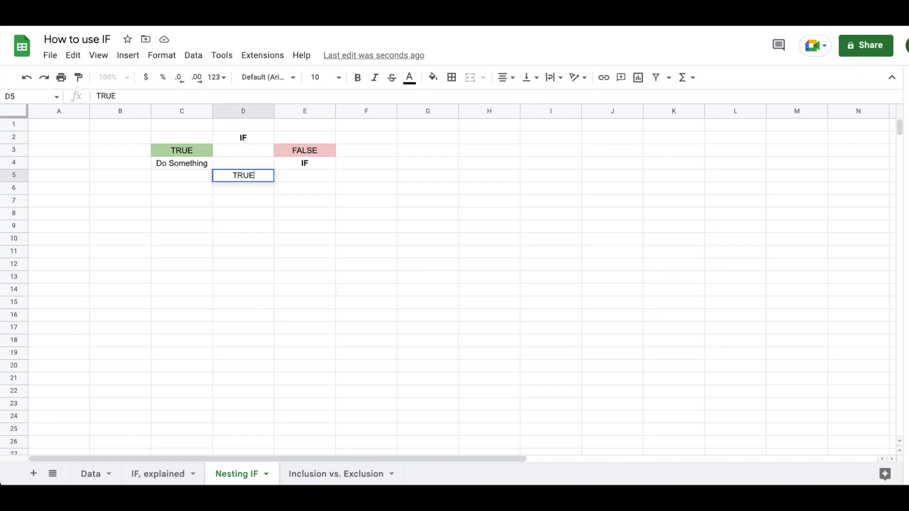
{"action": "key", "text": "Return"}
{"action": "key", "text": "Up"}
{"action": "key", "text": "Down"}
{"action": "type", "text": "Do something else"}
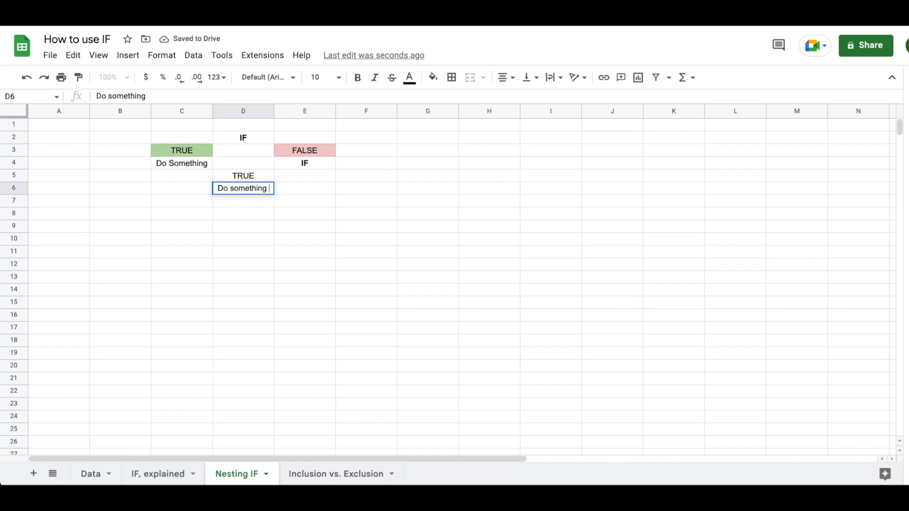
{"action": "key", "text": "Return"}
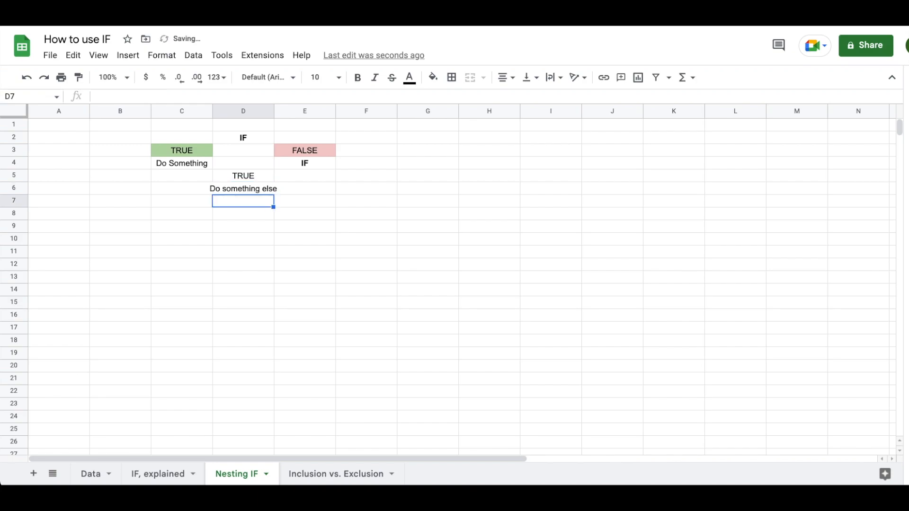
Step: Enter FALSE in F5 and give the cell the same light red fill as the FALSE cell E3
{"action": "left_click", "coordinate": [350, 175]}
{"action": "type", "text": "FALSE"}
{"action": "key", "text": "Return"}
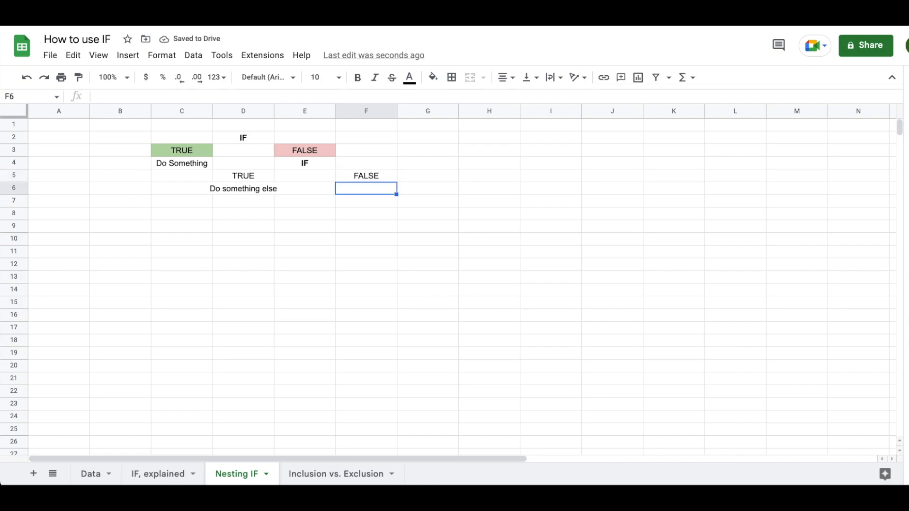
{"action": "key", "text": "Up"}
{"action": "left_click", "coordinate": [433, 77]}
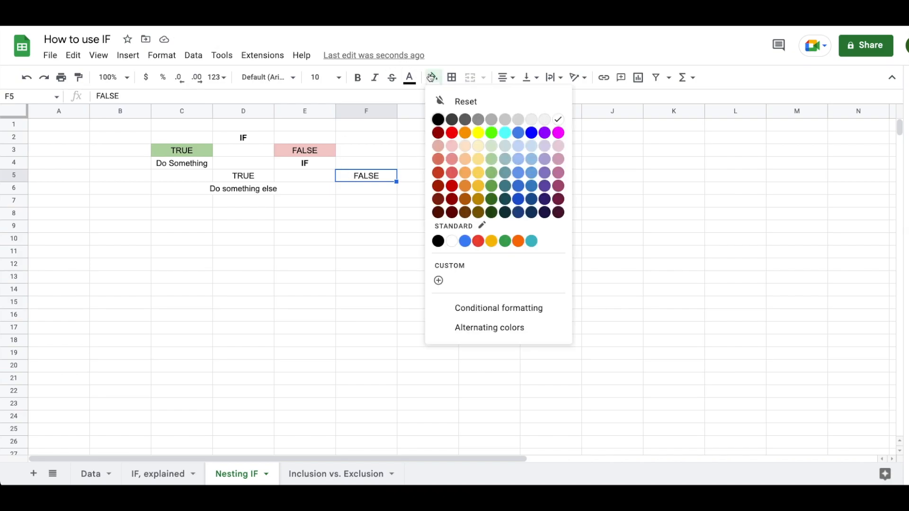
{"action": "left_click", "coordinate": [452, 160]}
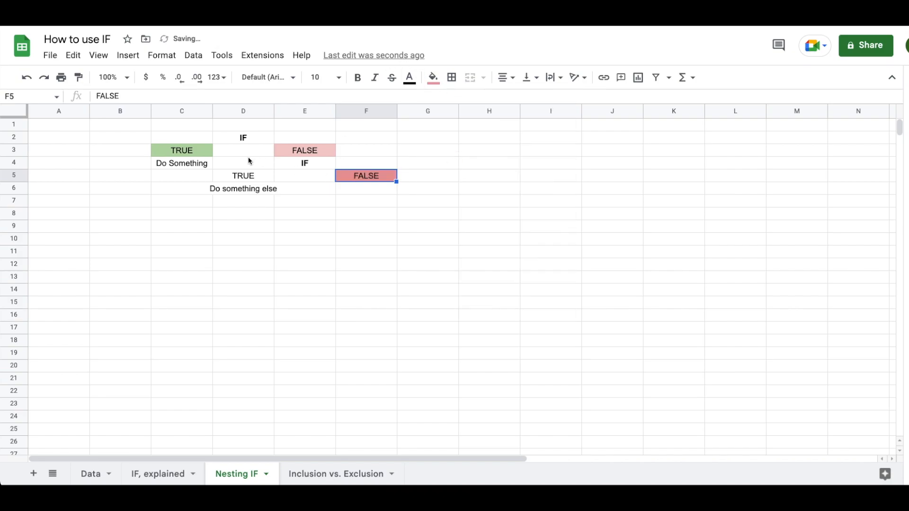
{"action": "left_click", "coordinate": [433, 77]}
{"action": "left_click", "coordinate": [450, 148]}
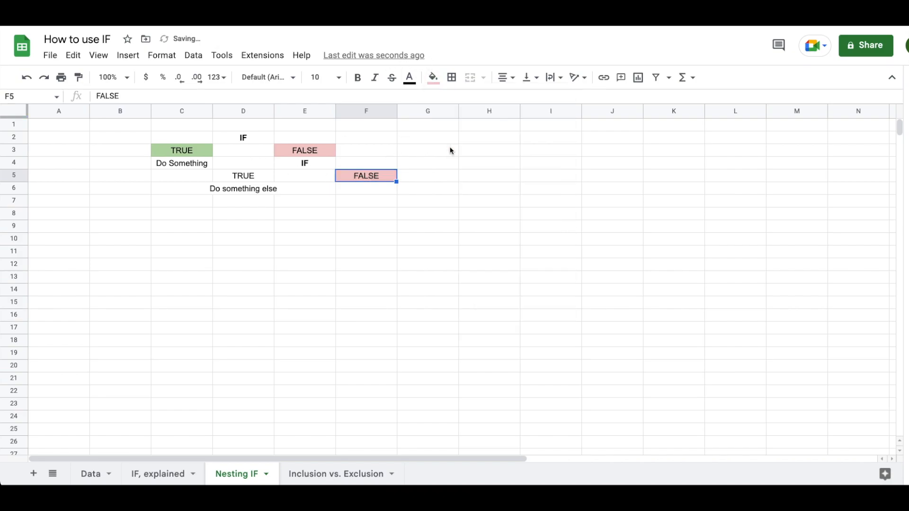
Step: Fill the TRUE cell D5 with the same light green as the TRUE cell C3
{"action": "left_click", "coordinate": [242, 175]}
{"action": "left_click", "coordinate": [433, 77]}
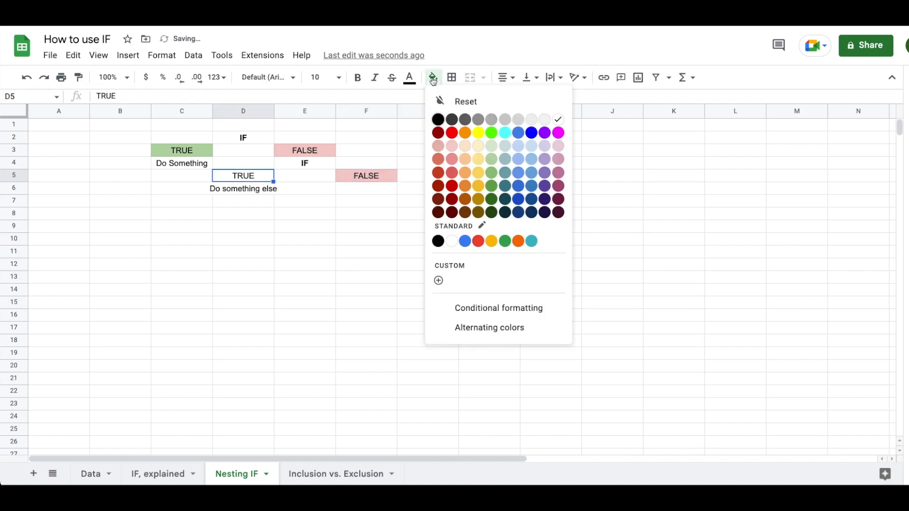
{"action": "left_click", "coordinate": [492, 162]}
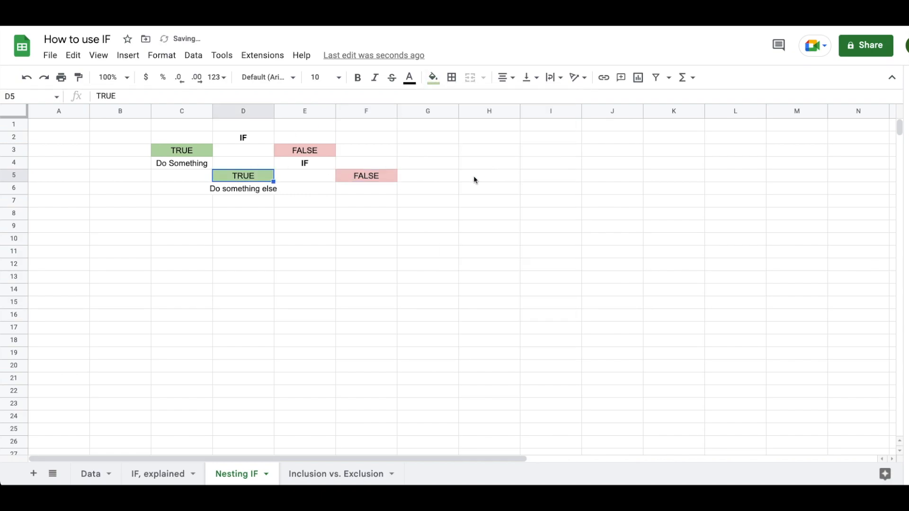
Step: Enter a bold "IF" in F6 under the second FALSE cell
{"action": "left_click", "coordinate": [391, 204]}
{"action": "left_click", "coordinate": [368, 188]}
{"action": "type", "text": "IF"}
{"action": "key", "text": "Return"}
{"action": "left_click", "coordinate": [366, 189]}
{"action": "key", "text": "ctrl+b"}
Step: Copy the coloured TRUE/FALSE pair from D5:F5 to E7:G7 and enter "Do something else" in E8
{"action": "left_click", "coordinate": [366, 176]}
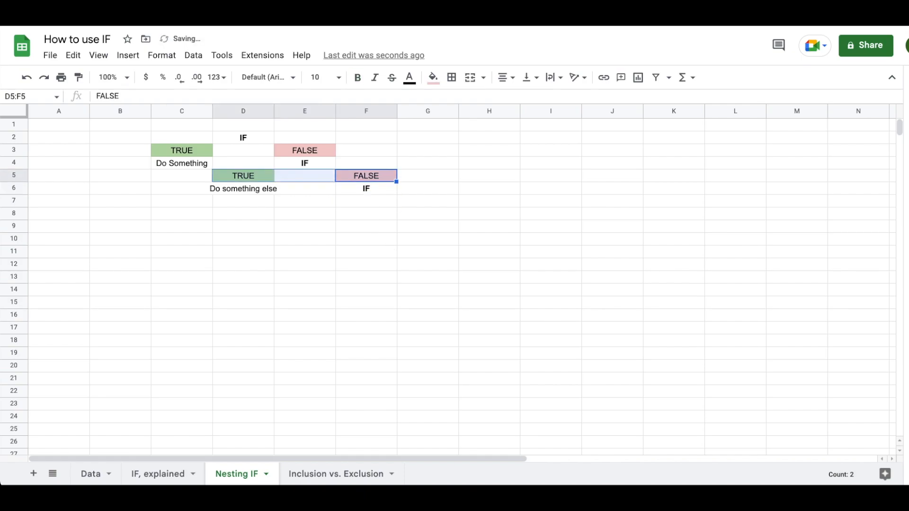
{"action": "left_click", "coordinate": [328, 203]}
{"action": "type", "text": "TRUE\t\tFALSE"}
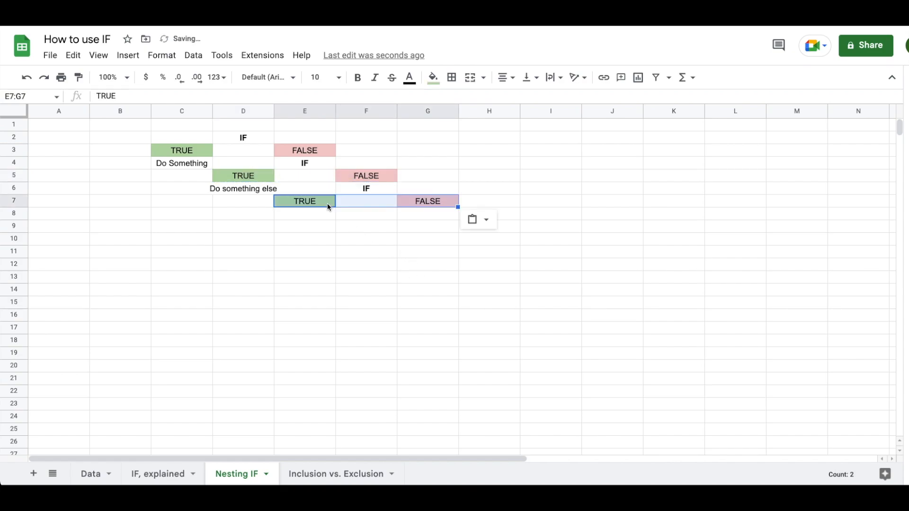
{"action": "left_click", "coordinate": [316, 213]}
{"action": "type", "text": "Do "}
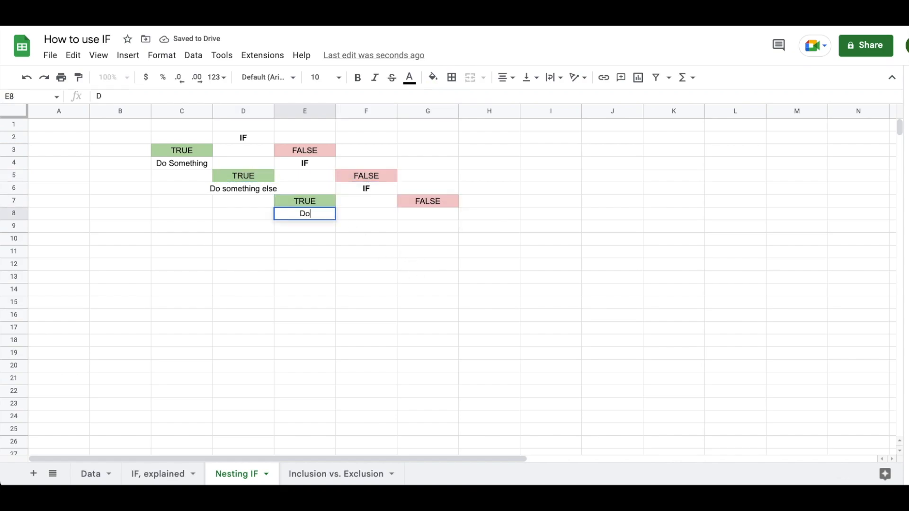
{"action": "type", "text": "something else"}
{"action": "key", "text": "Return"}
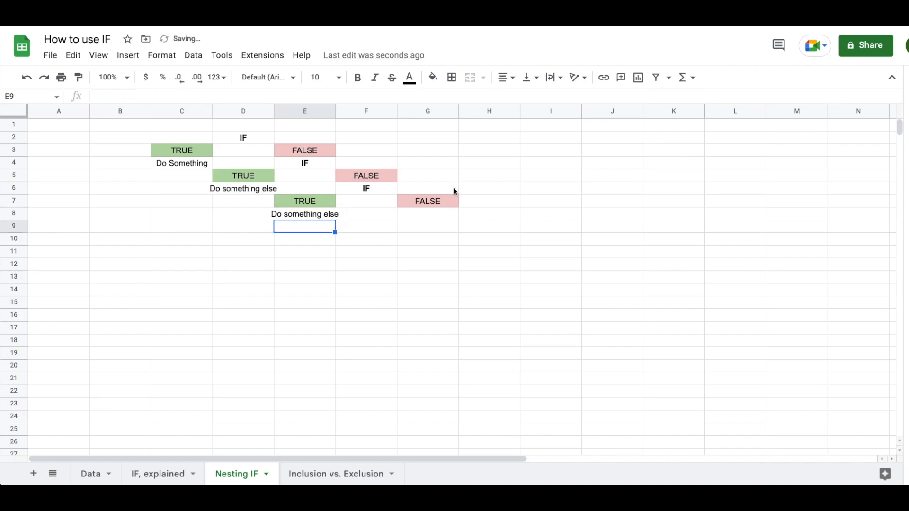
Step: Enter a bold "IF" in G8 under the third FALSE cell
{"action": "left_click", "coordinate": [439, 216]}
{"action": "type", "text": "IF"}
{"action": "key", "text": "Return"}
{"action": "left_click", "coordinate": [427, 213]}
{"action": "key", "text": "ctrl+b"}
Step: Add a fourth coloured TRUE/FALSE pair to the diagram in F9:H9
{"action": "left_click", "coordinate": [427, 226]}
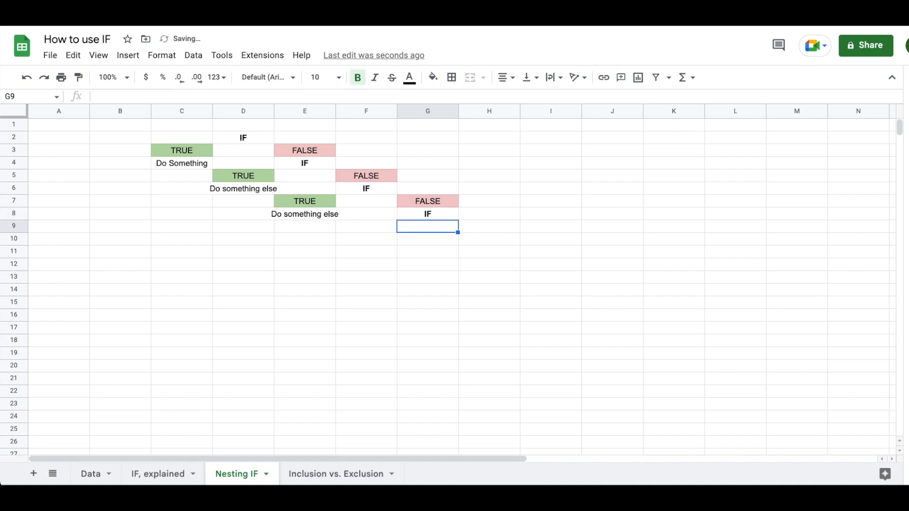
{"action": "left_click", "coordinate": [366, 226]}
{"action": "type", "text": "TRUE\t\tFALSE"}
{"action": "left_click", "coordinate": [366, 239]}
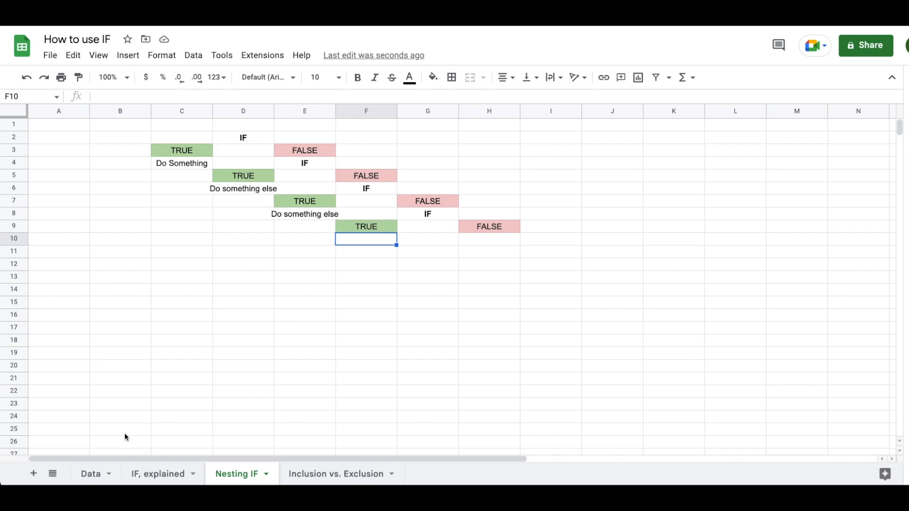
Step: In the J2 formula on the Data sheet, delete the "I have no abbreviation" text with its closing parentheses
{"action": "left_click", "coordinate": [90, 475]}
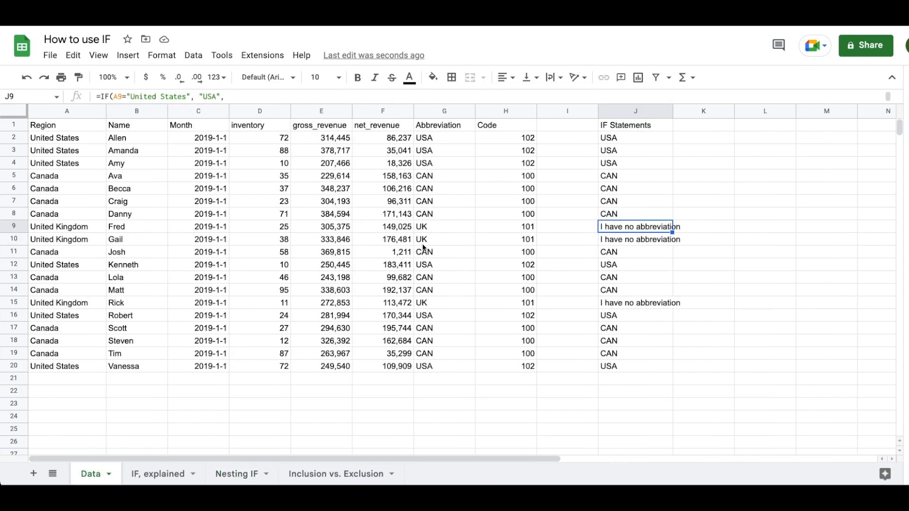
{"action": "left_click", "coordinate": [649, 138]}
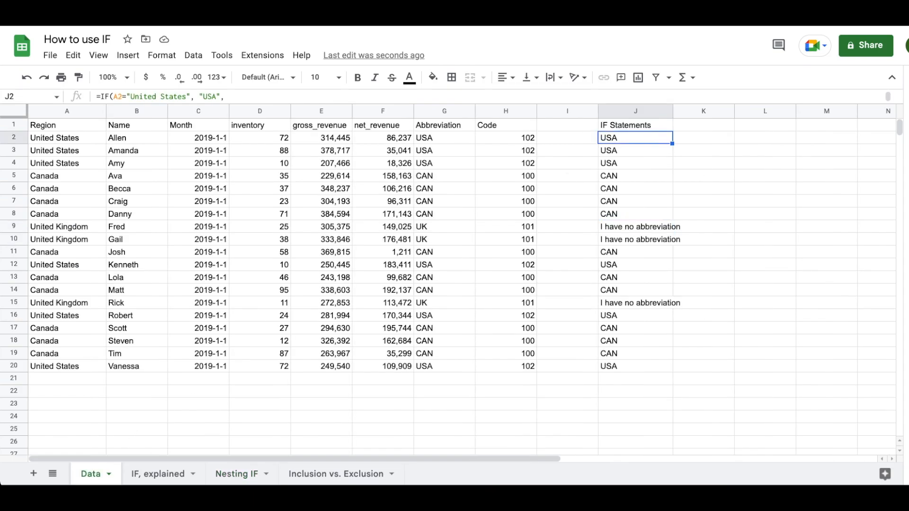
{"action": "double_click", "coordinate": [650, 139]}
{"action": "key", "text": "shift+Home"}
{"action": "key", "text": "BackSpace"}
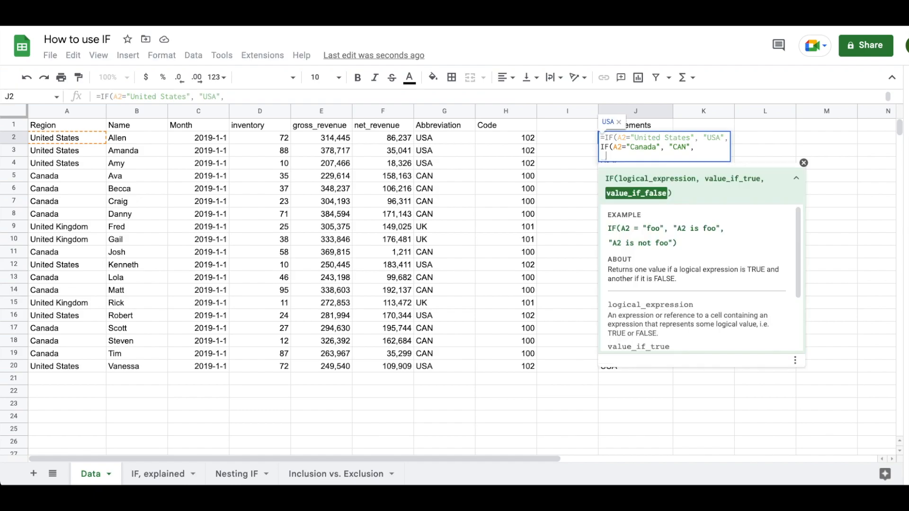
Step: Continue the J2 formula with a third nested IF that returns "UK" when A2 equals "United Kingdom"
{"action": "type", "text": "IF(A"}
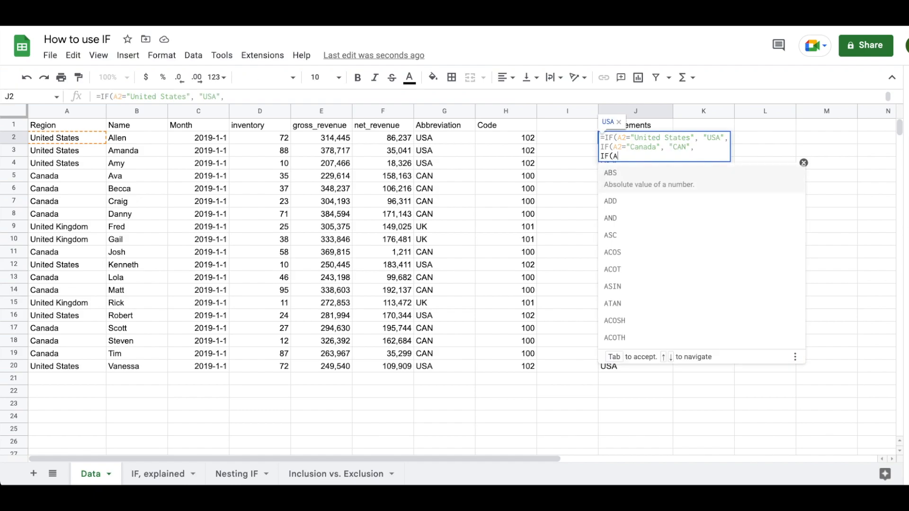
{"action": "type", "text": "2=\"United Ki"}
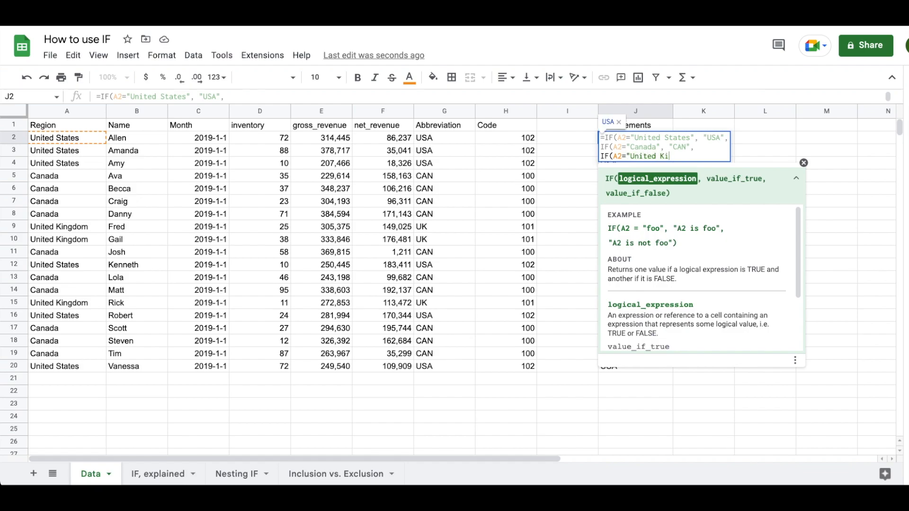
{"action": "type", "text": "ngdom\", UK"}
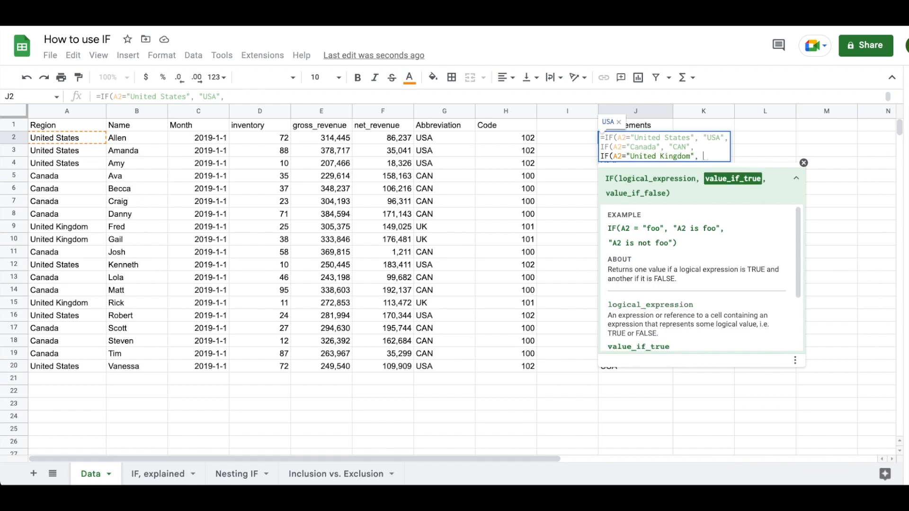
{"action": "key", "text": "BackSpace"}
{"action": "key", "text": "BackSpace"}
{"action": "type", "text": "UK"}
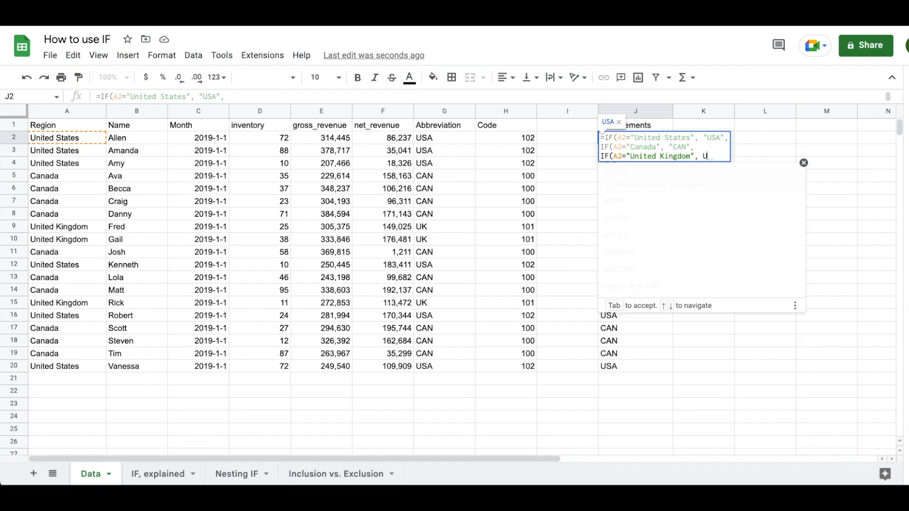
{"action": "key", "text": "Left"}
{"action": "key", "text": "Left"}
{"action": "type", "text": "\""}
{"action": "key", "text": "Right"}
{"action": "key", "text": "Right"}
{"action": "type", "text": "\","}
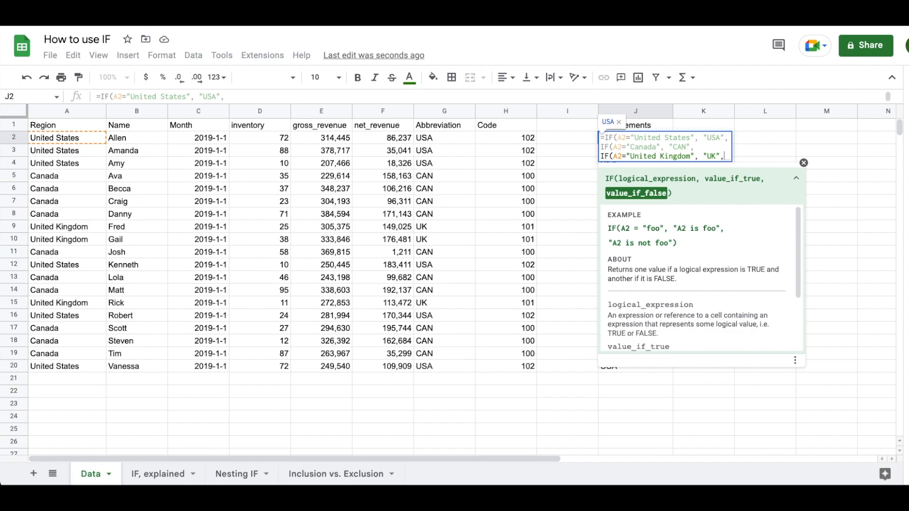
Step: Finish the J2 formula with the fallback "Country does not exist" on a new line and fill it down through J20
{"action": "key", "text": "ctrl+Return"}
{"action": "type", "text": "\"Country"}
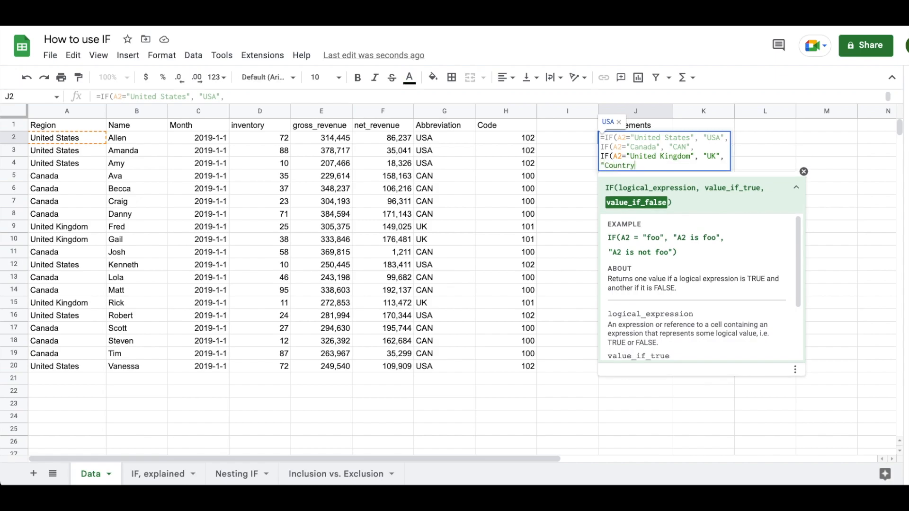
{"action": "type", "text": " does not exist:"}
{"action": "key", "text": "BackSpace"}
{"action": "type", "text": "\""}
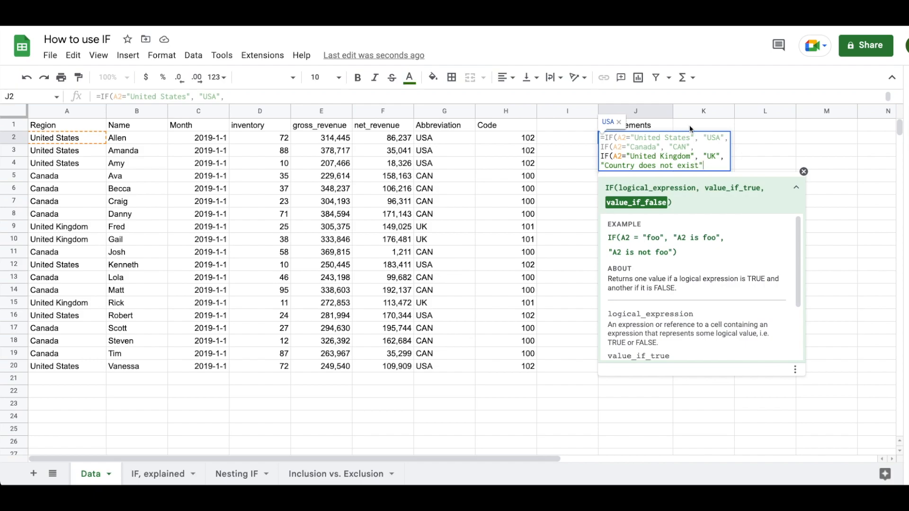
{"action": "key", "text": "Return"}
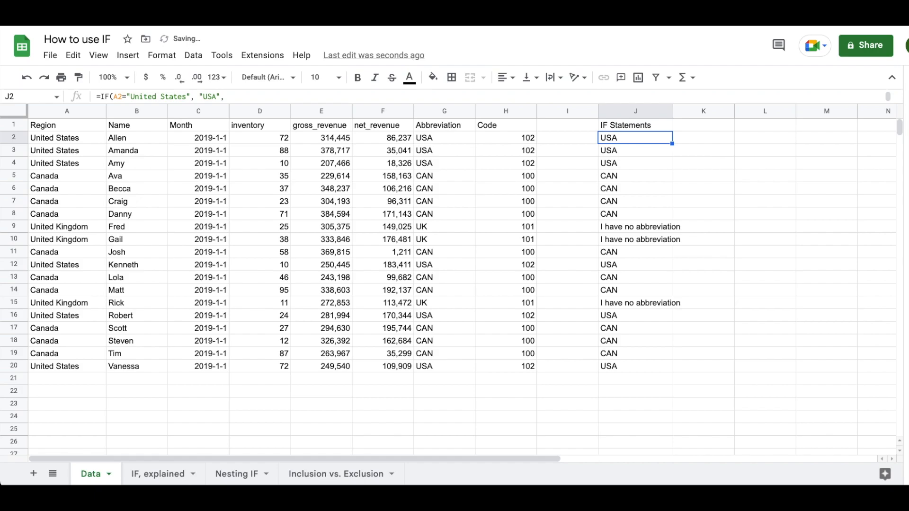
{"action": "key", "text": "ctrl+shift+Down"}
{"action": "key", "text": "ctrl+d"}
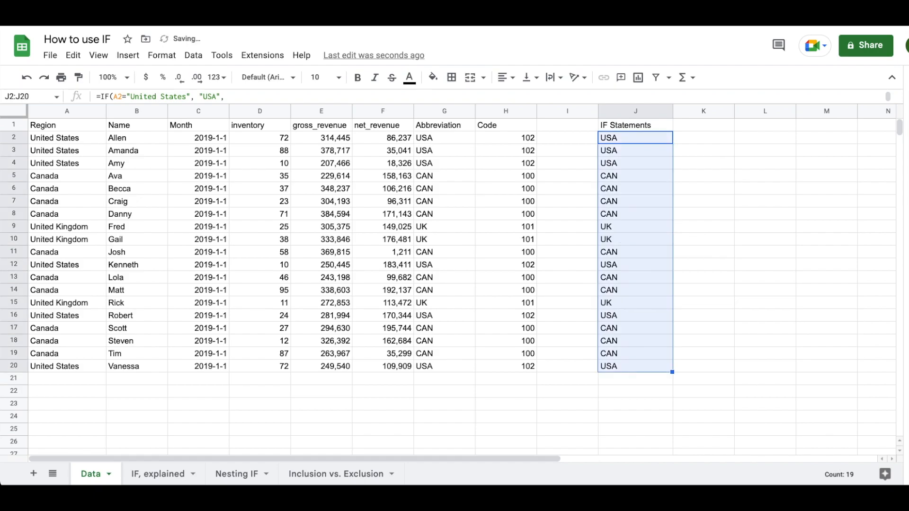
Step: Open the nested IF formula in J9, the first United Kingdom row, to review its conditions
{"action": "left_click", "coordinate": [640, 232]}
{"action": "key", "text": "Up"}
{"action": "key", "text": "Down"}
{"action": "key", "text": "Return"}
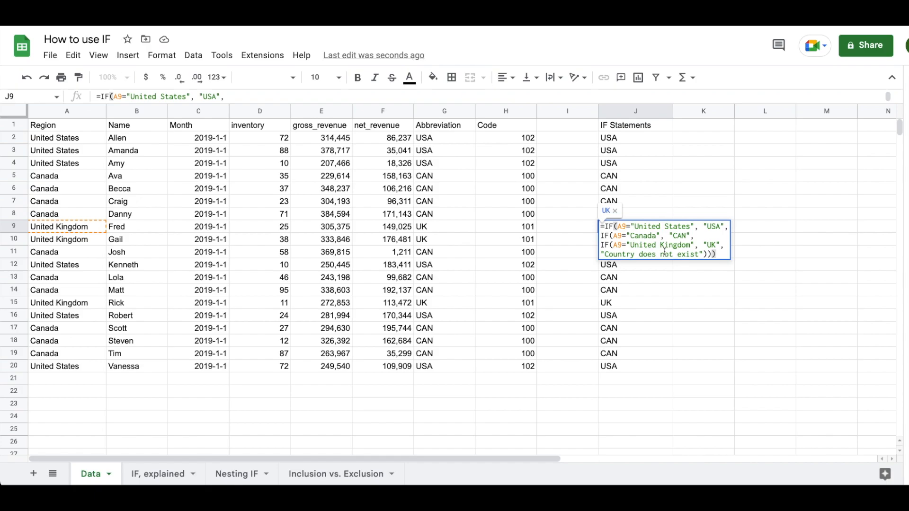
Step: Enter "Mexico" as a new region in A21 and extend the nested IF formula from J20 to J21
{"action": "left_click", "coordinate": [37, 383]}
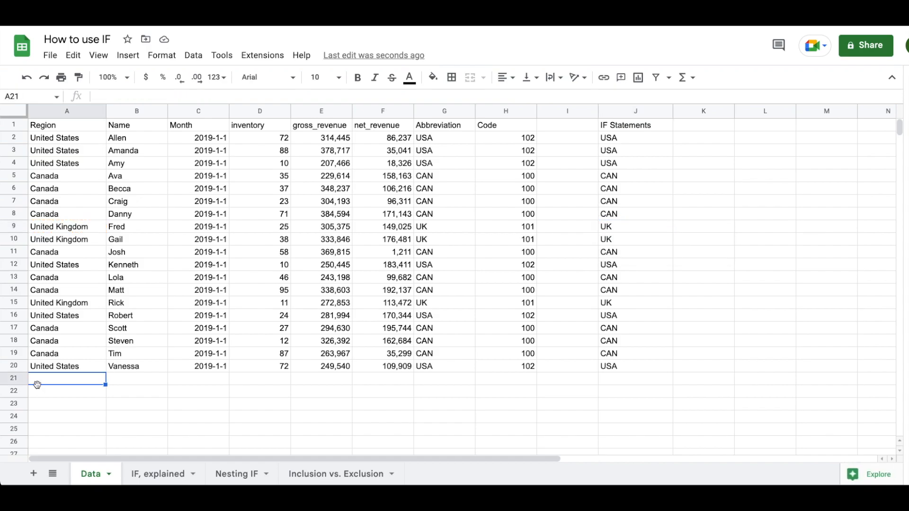
{"action": "type", "text": "Mexico"}
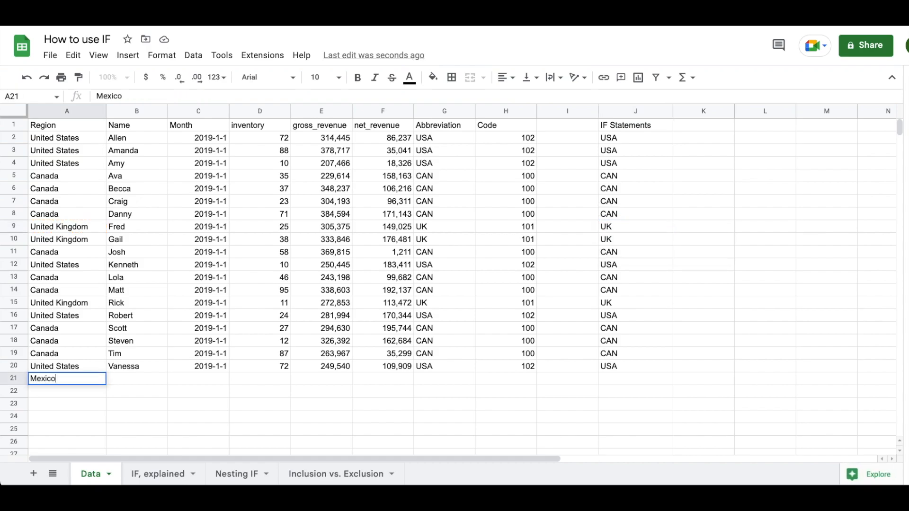
{"action": "key", "text": "Return"}
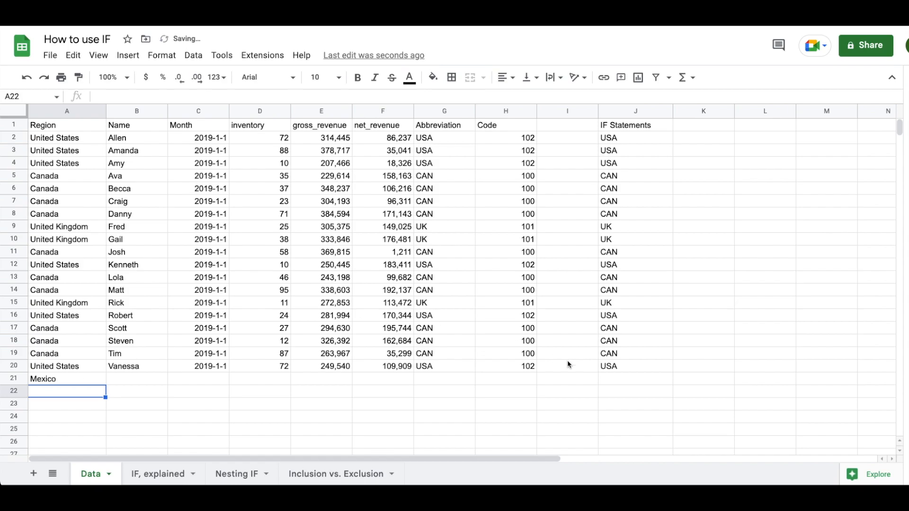
{"action": "left_click", "coordinate": [625, 366]}
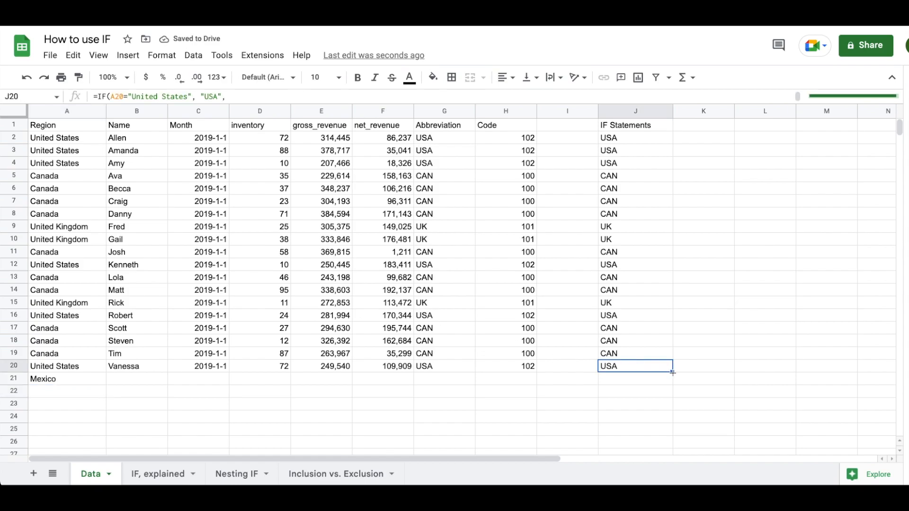
{"action": "left_click_drag", "start_coordinate": [673, 373], "coordinate": [663, 382]}
{"action": "left_click", "coordinate": [661, 395]}
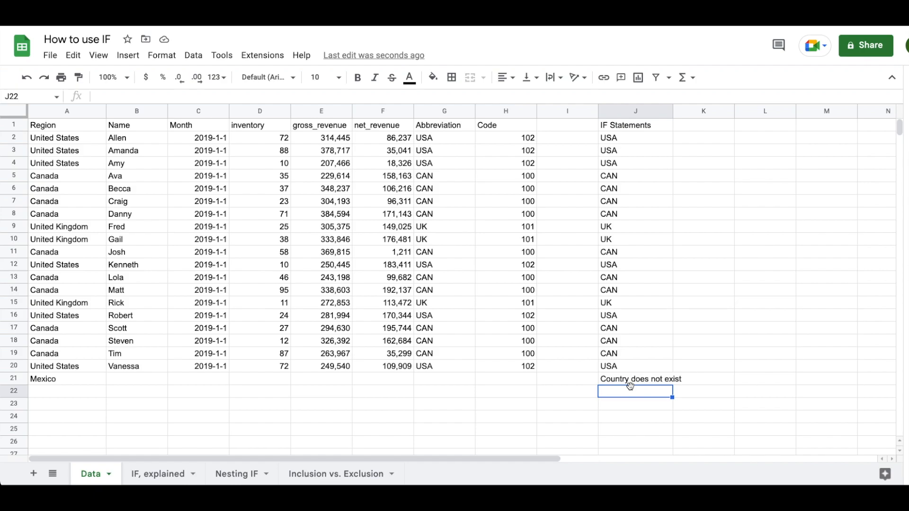
Step: Review the complete nested IF formula in J2 and leave it without editing
{"action": "left_click", "coordinate": [623, 140]}
{"action": "double_click", "coordinate": [623, 140]}
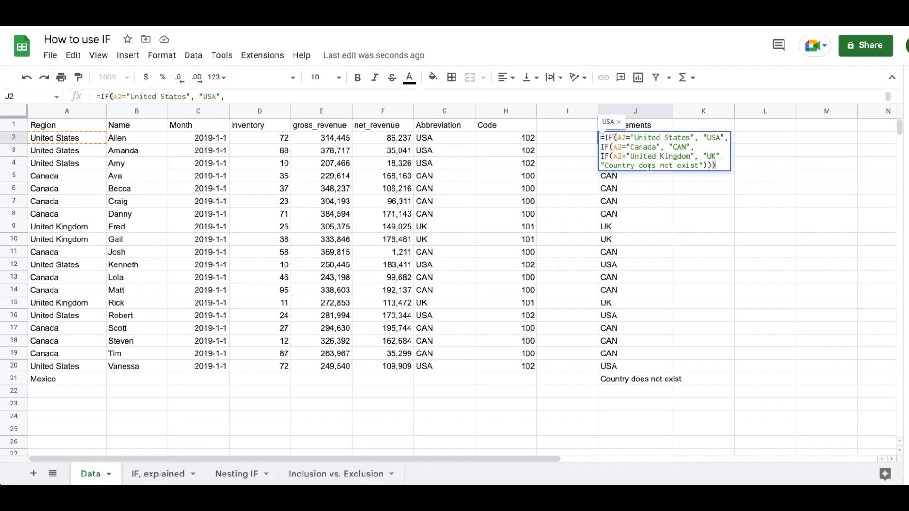
{"action": "key", "text": "Escape"}
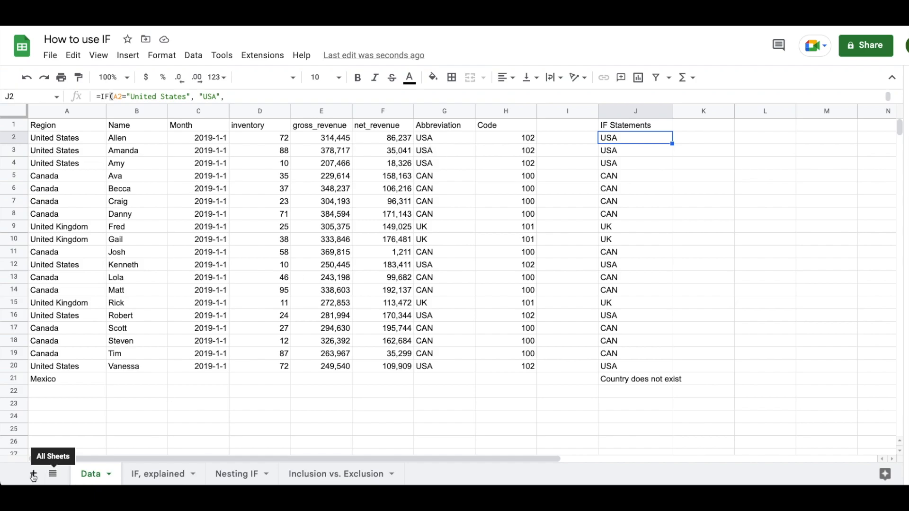
Step: Add "Mexico" as a new country in A5 of the hidden Lookups sheet
{"action": "left_click", "coordinate": [53, 475]}
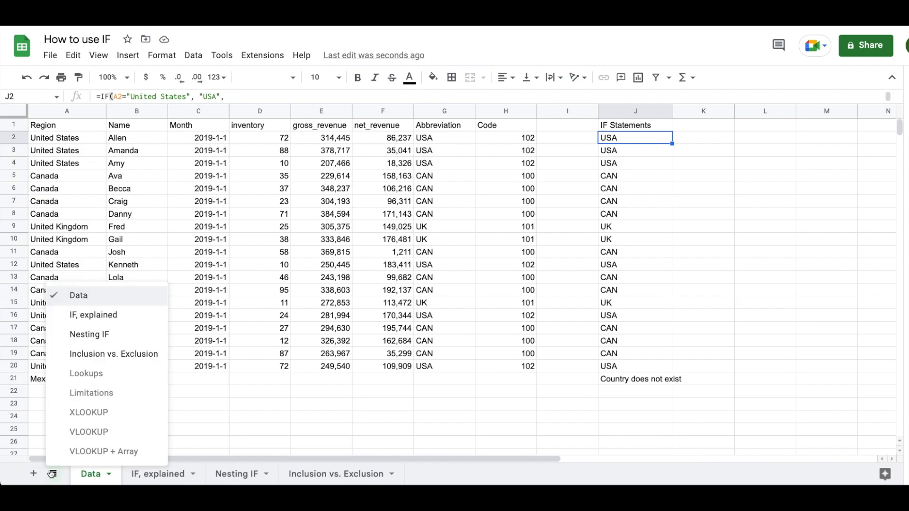
{"action": "left_click", "coordinate": [81, 373]}
{"action": "left_click", "coordinate": [61, 179]}
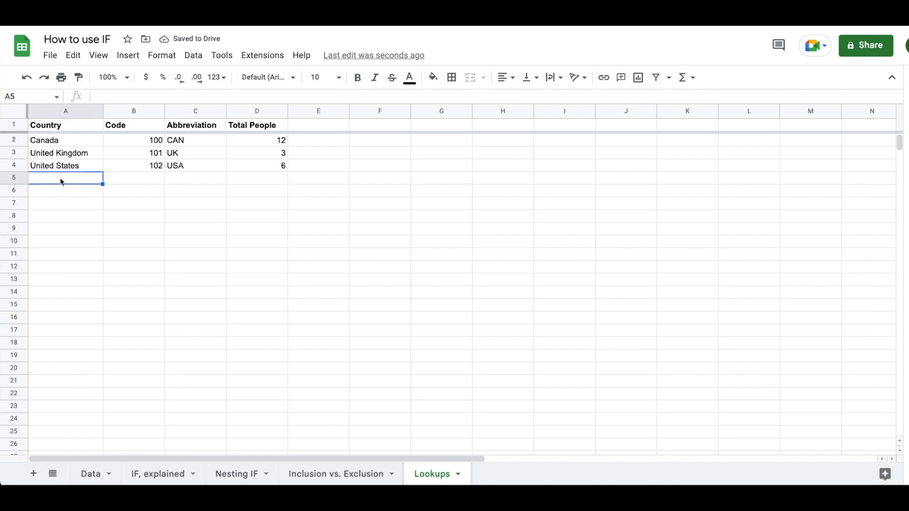
{"action": "type", "text": "M"}
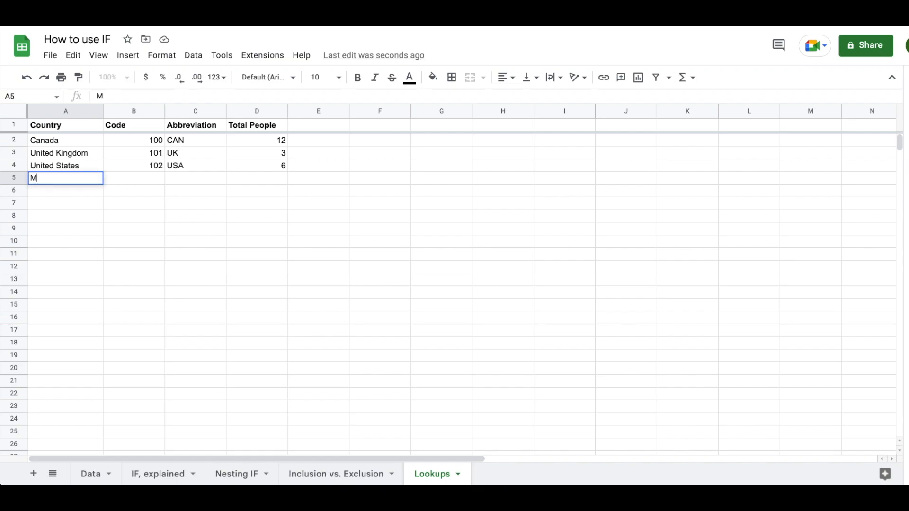
{"action": "type", "text": "exico"}
{"action": "key", "text": "Return"}
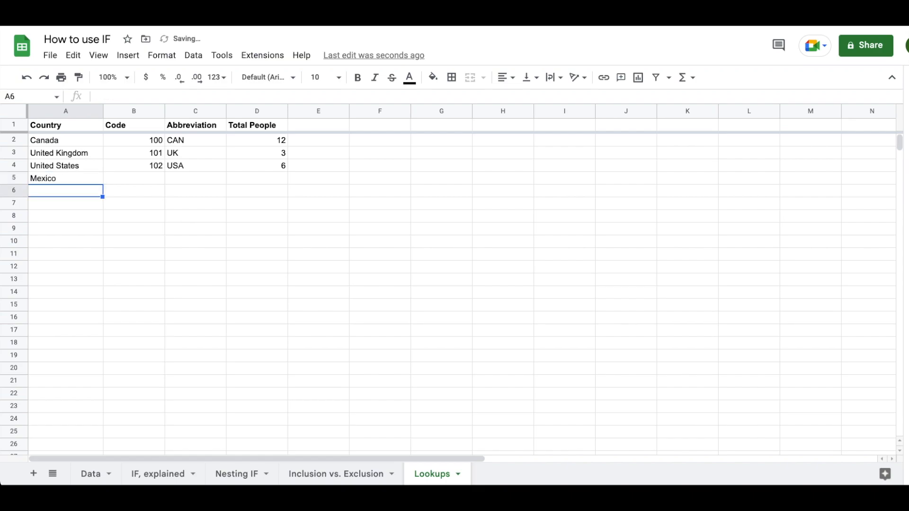
Step: Complete the Mexico row with code 103, abbreviation "MEX" and 1 as the total people
{"action": "key", "text": "Right"}
{"action": "key", "text": "Up"}
{"action": "type", "text": "103"}
{"action": "key", "text": "Return"}
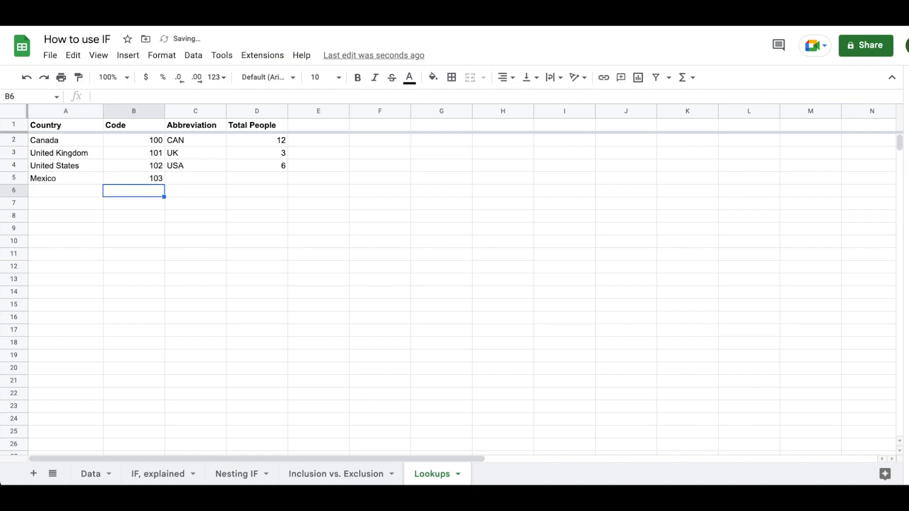
{"action": "key", "text": "Up"}
{"action": "left_click", "coordinate": [195, 178]}
{"action": "type", "text": "MEX"}
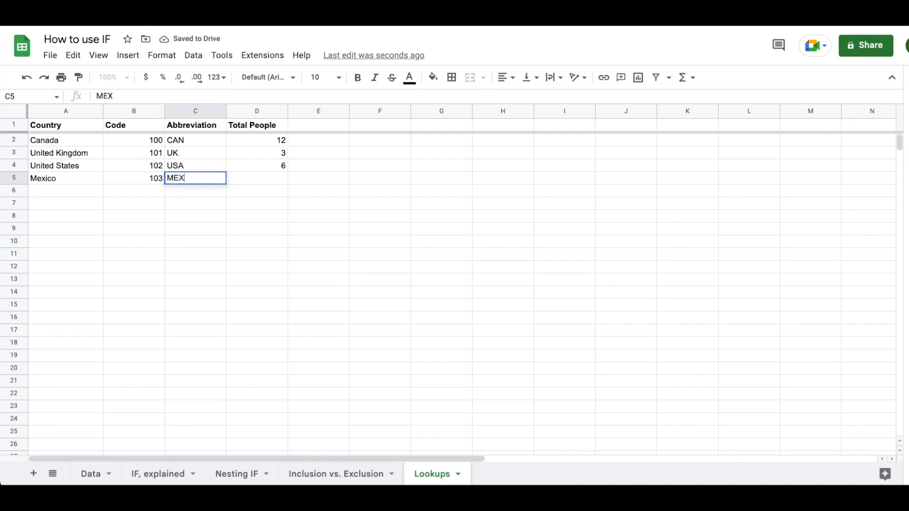
{"action": "key", "text": "Tab"}
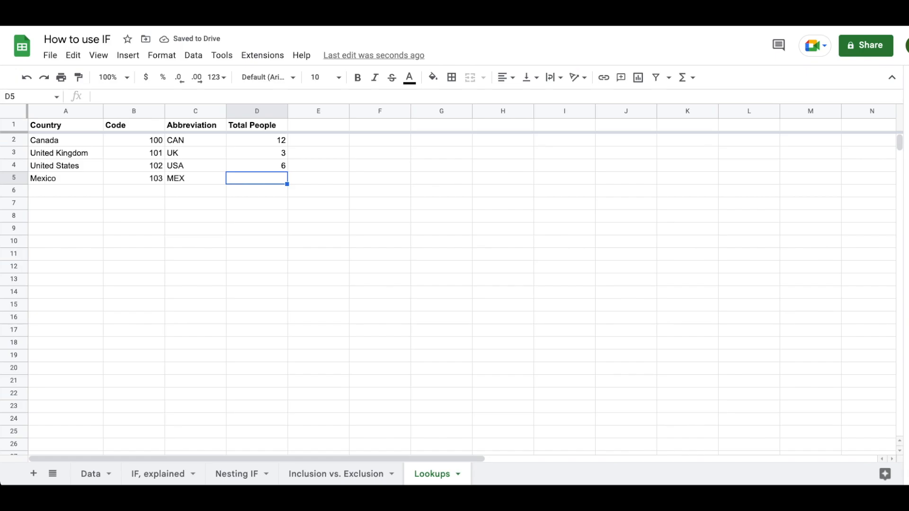
{"action": "type", "text": "1"}
{"action": "key", "text": "Return"}
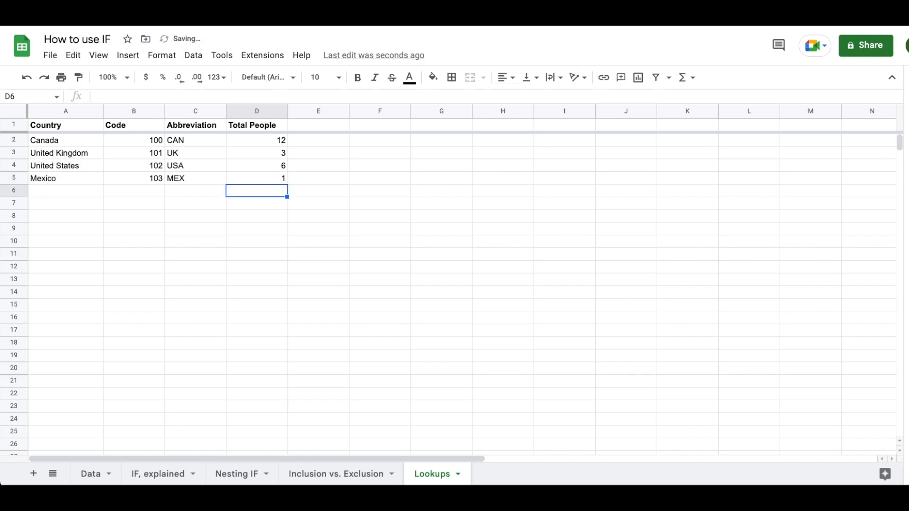
Step: Return to the Data sheet and examine the Mexico row's nested IF formula in J21
{"action": "left_click", "coordinate": [90, 473]}
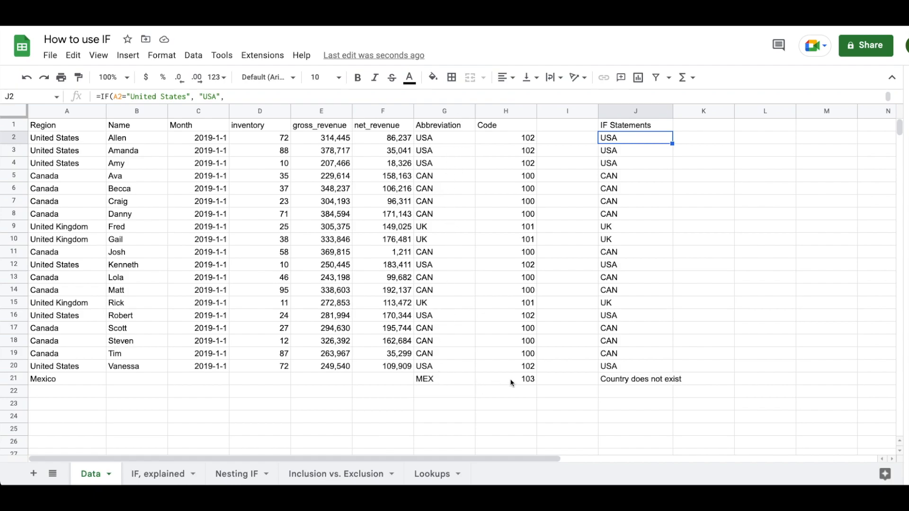
{"action": "left_click", "coordinate": [654, 381]}
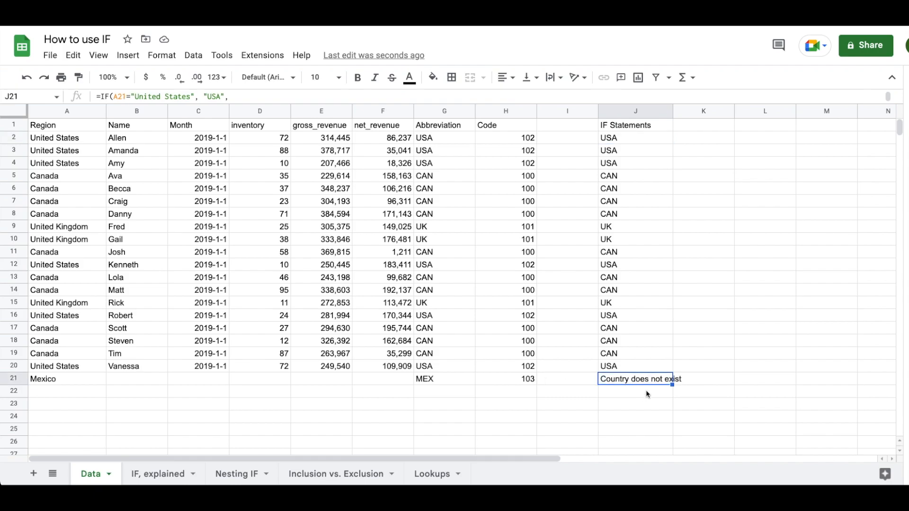
{"action": "key", "text": "Return"}
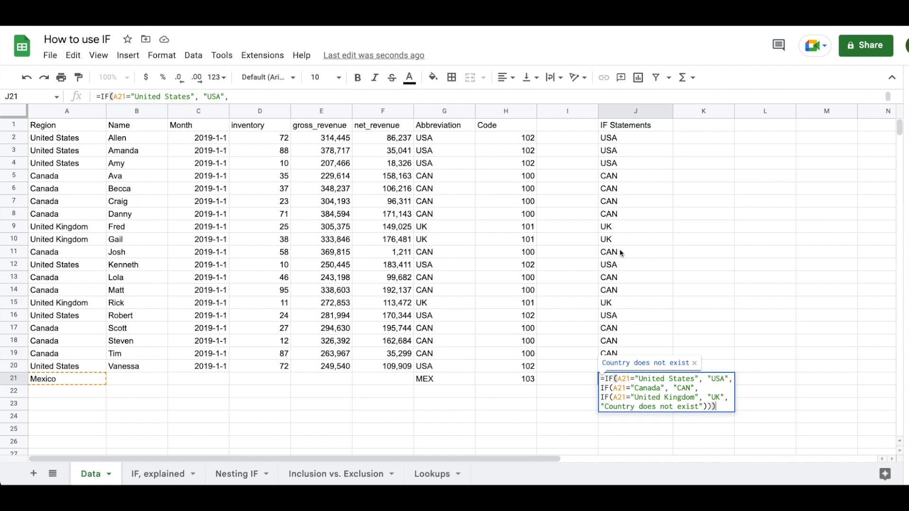
{"action": "key", "text": "ctrl+Return"}
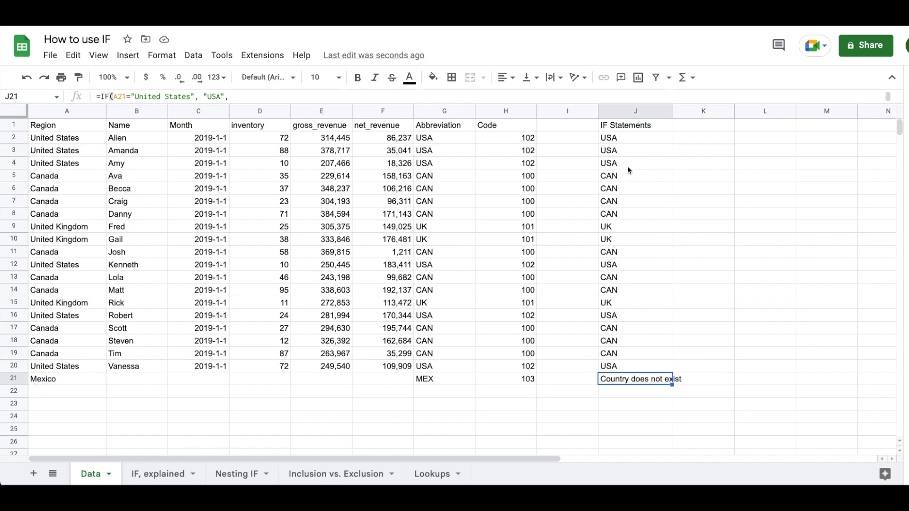
Step: Clear all formulas under the IF Statements heading, from J2 through J21
{"action": "left_click", "coordinate": [623, 125]}
{"action": "key", "text": "Down"}
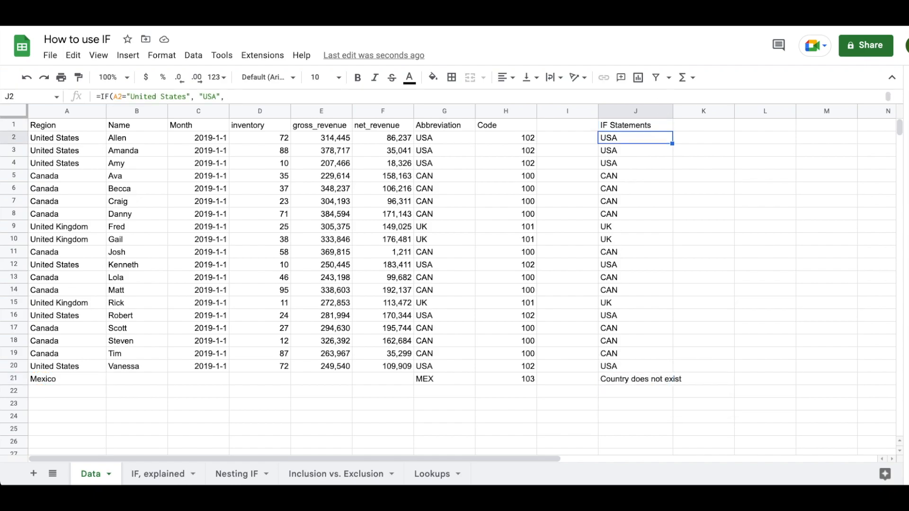
{"action": "key", "text": "ctrl+shift+Down"}
{"action": "key", "text": "Delete"}
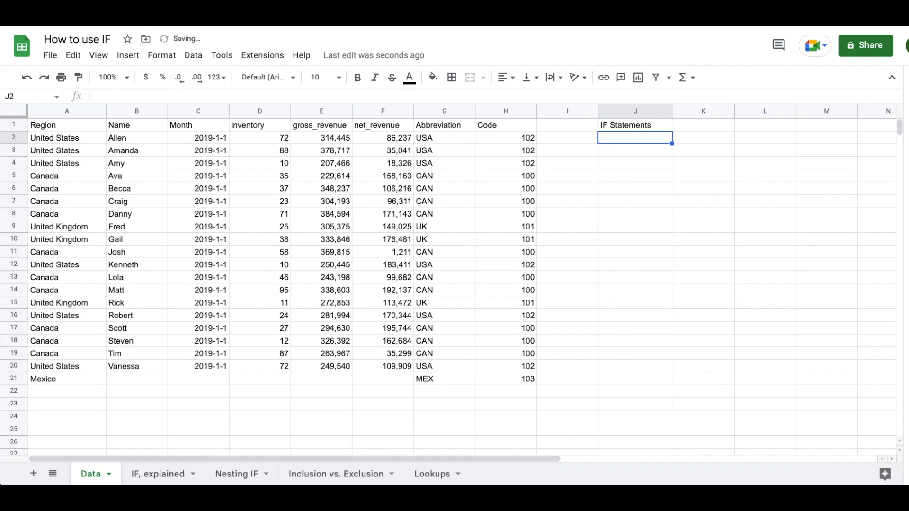
Step: Begin an IF formula in J2 that returns "North America" when A2 equals "United States", with the false argument on a new line
{"action": "type", "text": "="}
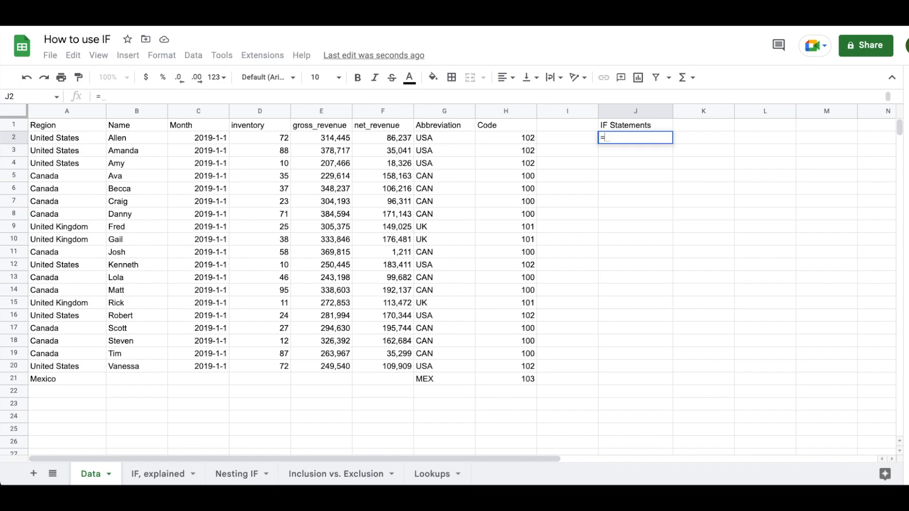
{"action": "type", "text": "IF("}
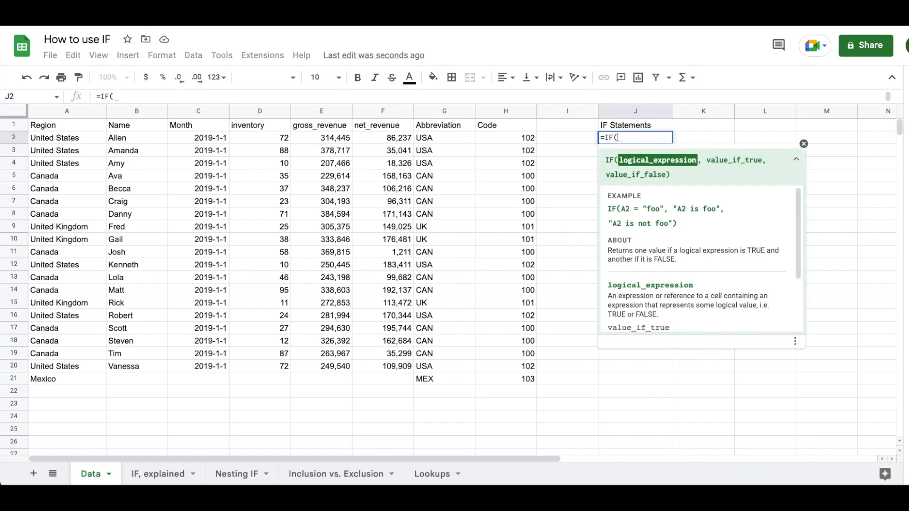
{"action": "left_click", "coordinate": [78, 138]}
{"action": "type", "text": "=\"U"}
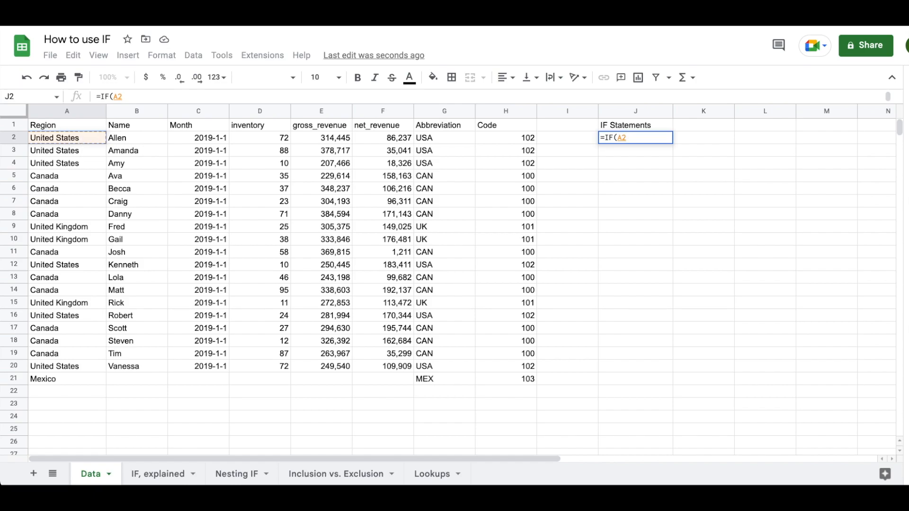
{"action": "type", "text": "nit"}
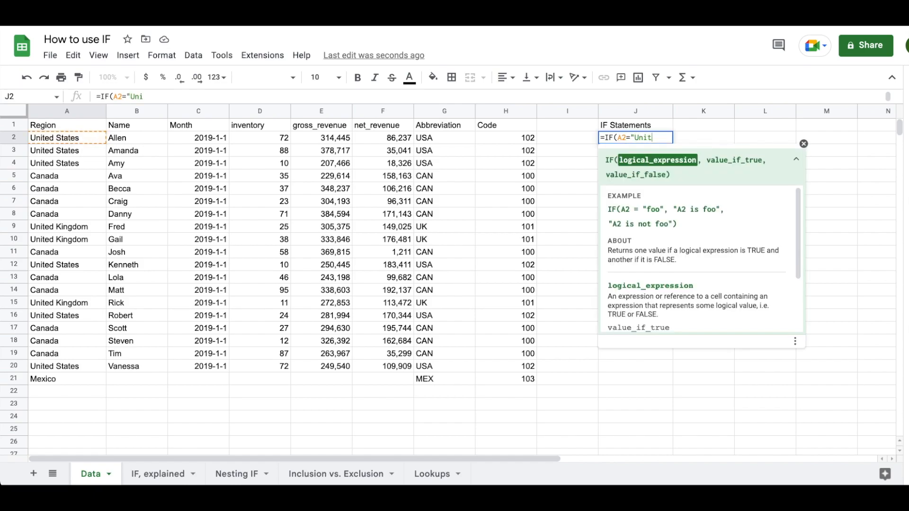
{"action": "type", "text": "ed States\","}
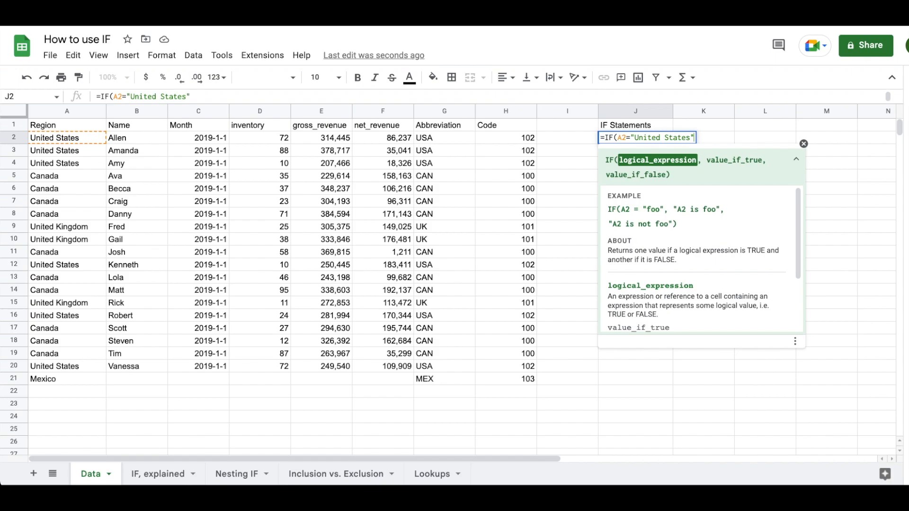
{"action": "type", "text": "North America\","}
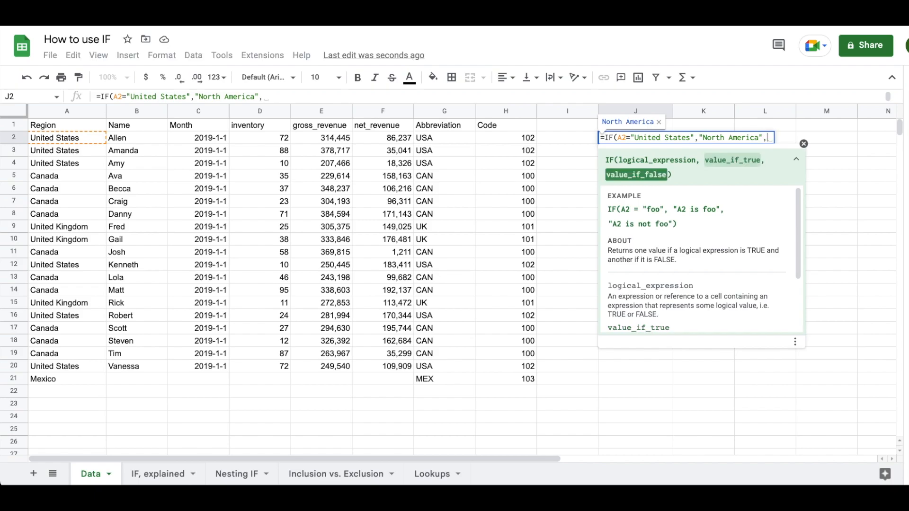
{"action": "key", "text": "alt+Return"}
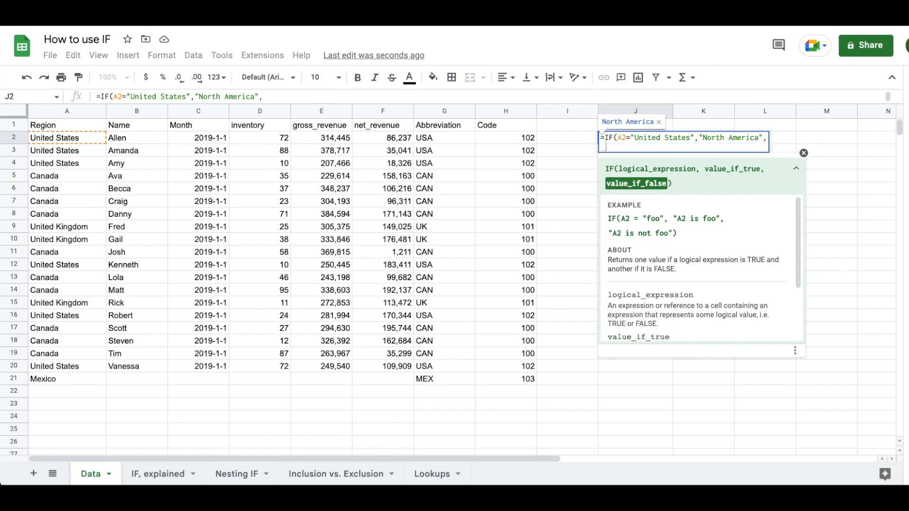
Step: Complete the J2 formula with a nested IF returning "North America" when A2 equals "Canada" and "The World" otherwise
{"action": "type", "text": "IF("}
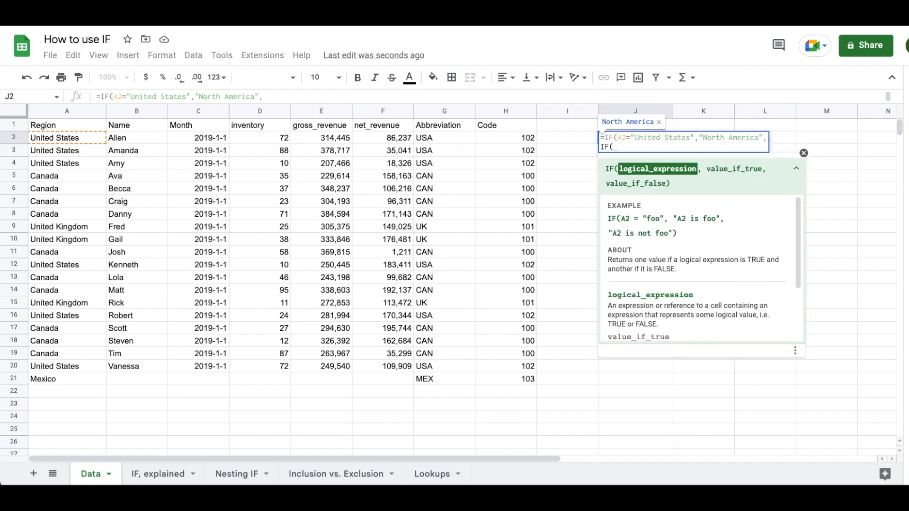
{"action": "type", "text": "A2"}
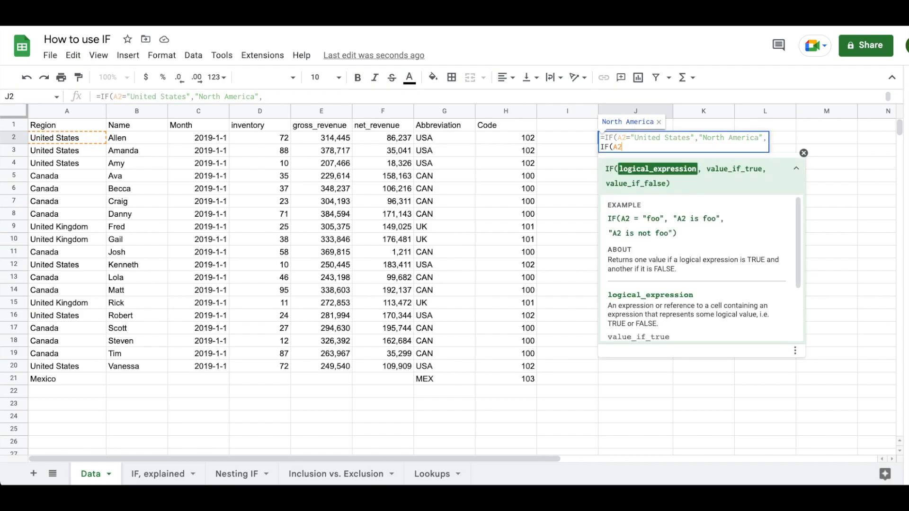
{"action": "type", "text": "=\"Canada\", \""}
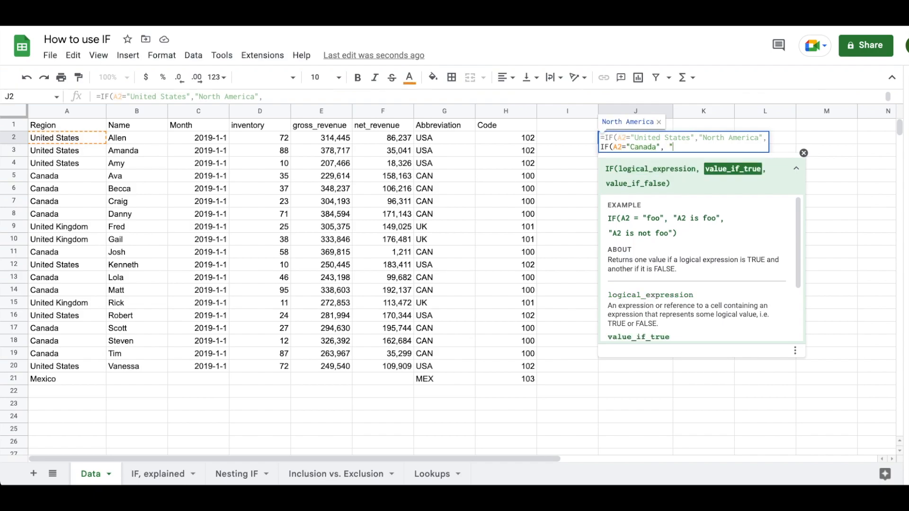
{"action": "type", "text": "North America\","}
{"action": "key", "text": "alt+Return"}
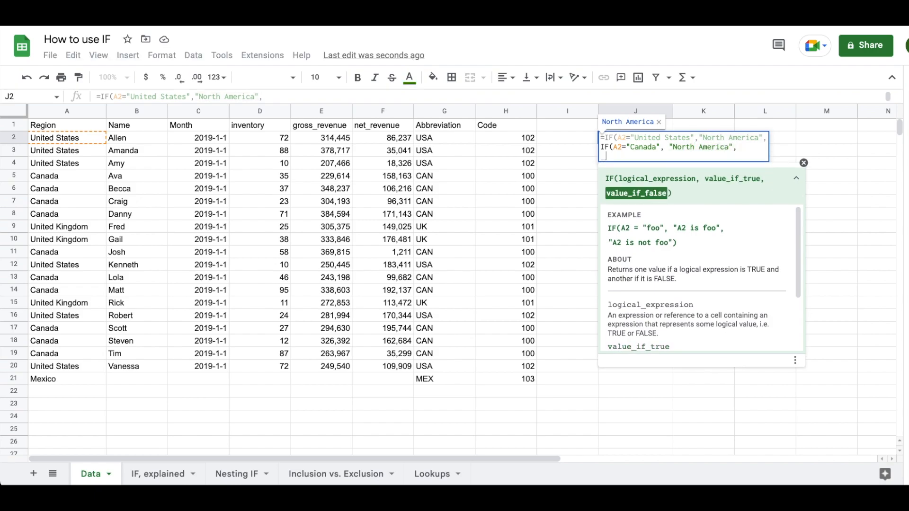
{"action": "type", "text": "\"The Worls"}
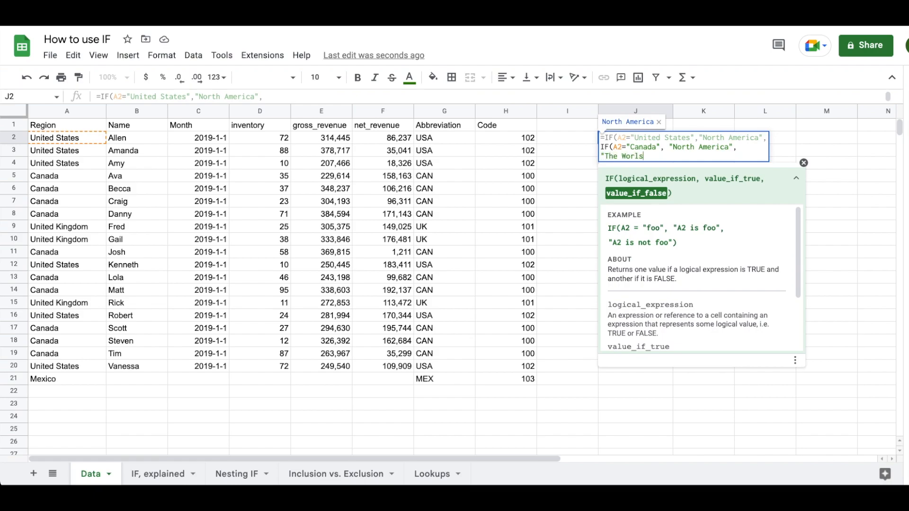
{"action": "key", "text": "BackSpace"}
{"action": "type", "text": "d\""}
{"action": "key", "text": "Return"}
Step: Clear the Mexico entry from A21 and fill the J2 formula down through J20
{"action": "left_click", "coordinate": [73, 382]}
{"action": "key", "text": "Delete"}
{"action": "left_click", "coordinate": [657, 142]}
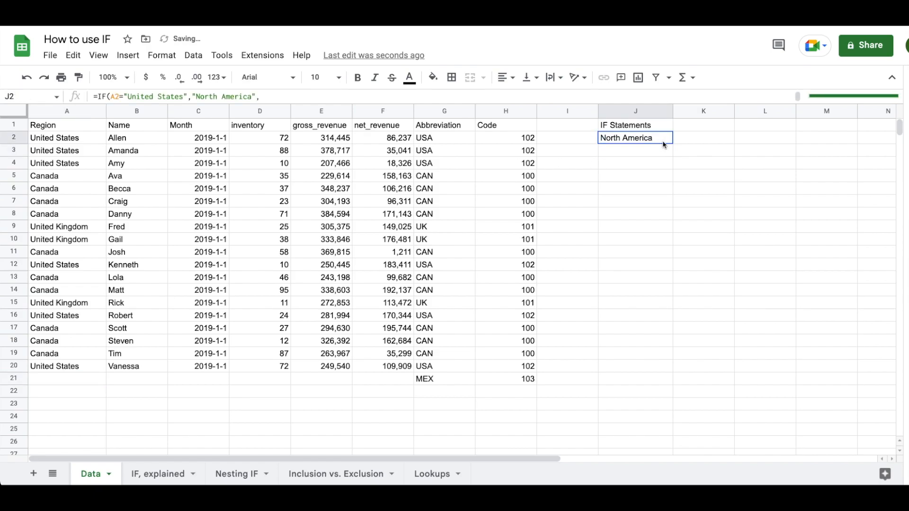
{"action": "left_click_drag", "start_coordinate": [672, 144], "coordinate": [649, 361]}
{"action": "left_click_drag", "start_coordinate": [666, 244], "coordinate": [659, 175]}
{"action": "left_click", "coordinate": [660, 188]}
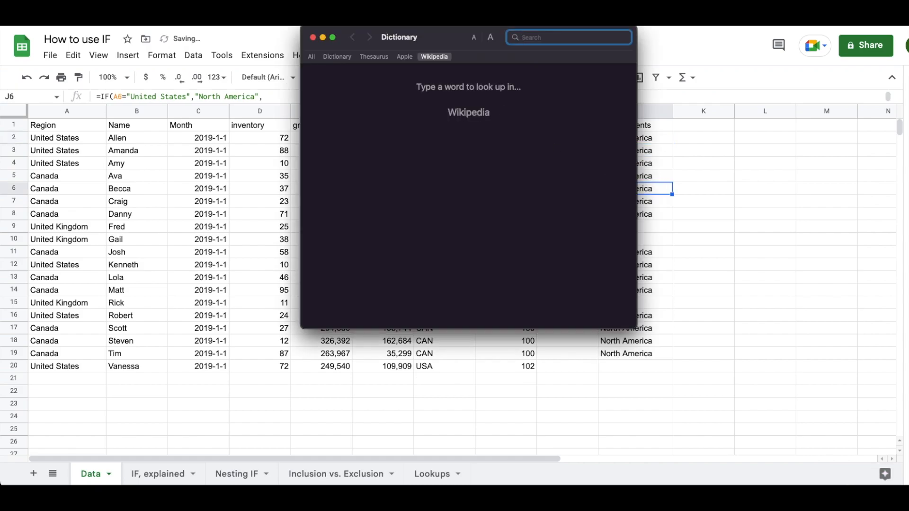
{"action": "left_click", "coordinate": [312, 37]}
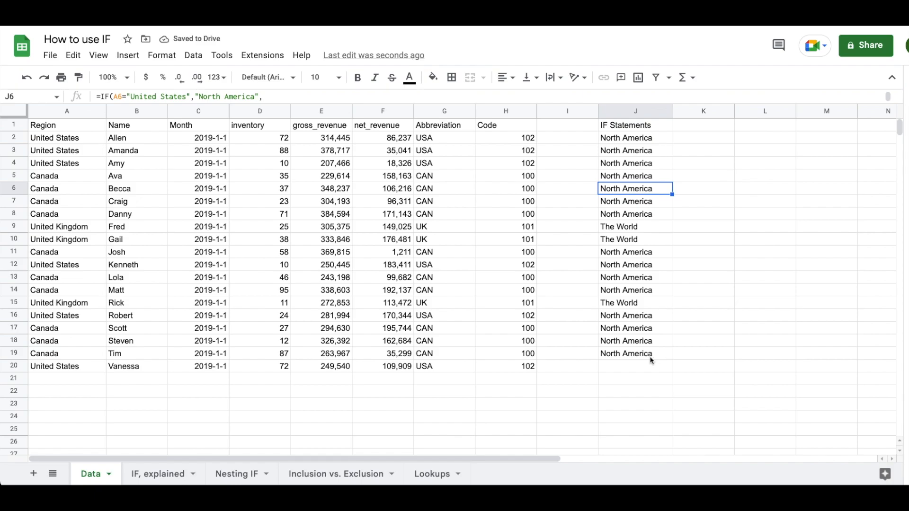
{"action": "left_click", "coordinate": [662, 354]}
{"action": "left_click_drag", "start_coordinate": [672, 359], "coordinate": [668, 368]}
{"action": "left_click", "coordinate": [642, 399]}
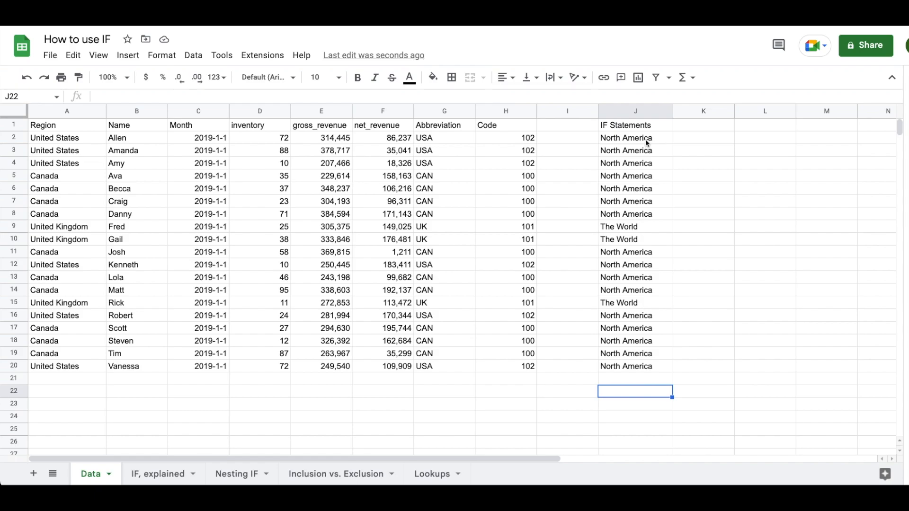
Step: Remove the nested IF line for Canada from the formula in J2
{"action": "left_click", "coordinate": [634, 128]}
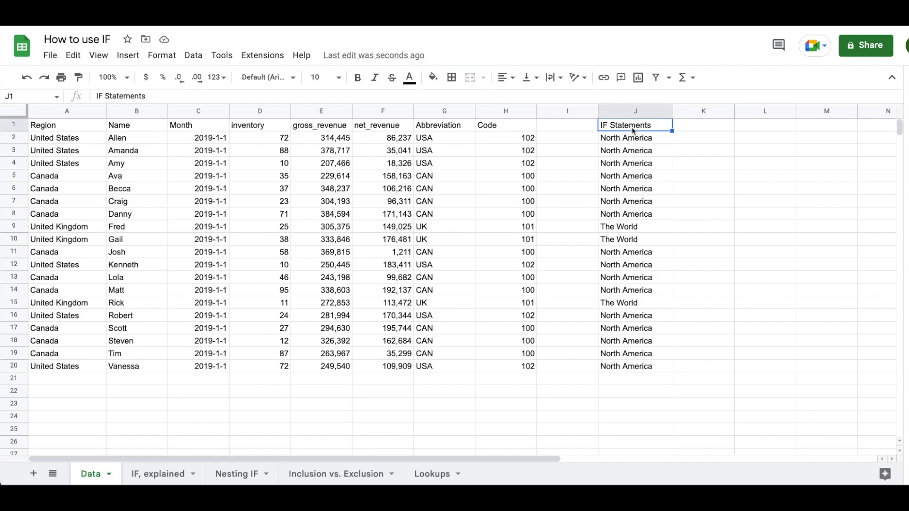
{"action": "key", "text": "Down"}
{"action": "key", "text": "Return"}
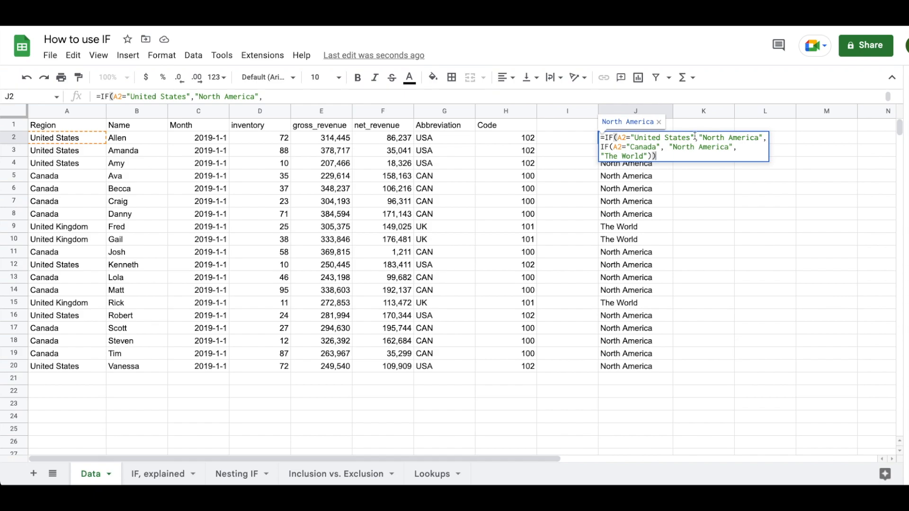
{"action": "left_click", "coordinate": [742, 147]}
{"action": "key", "text": "shift+Home"}
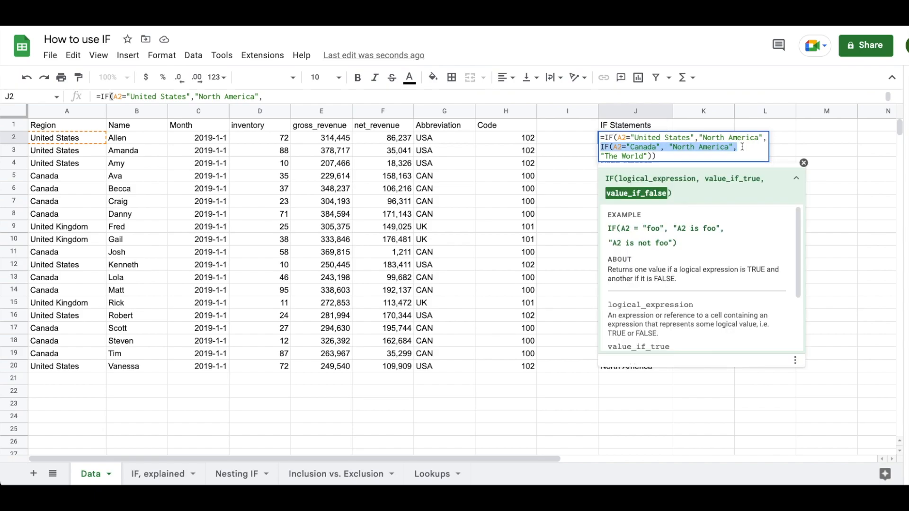
{"action": "key", "text": "BackSpace"}
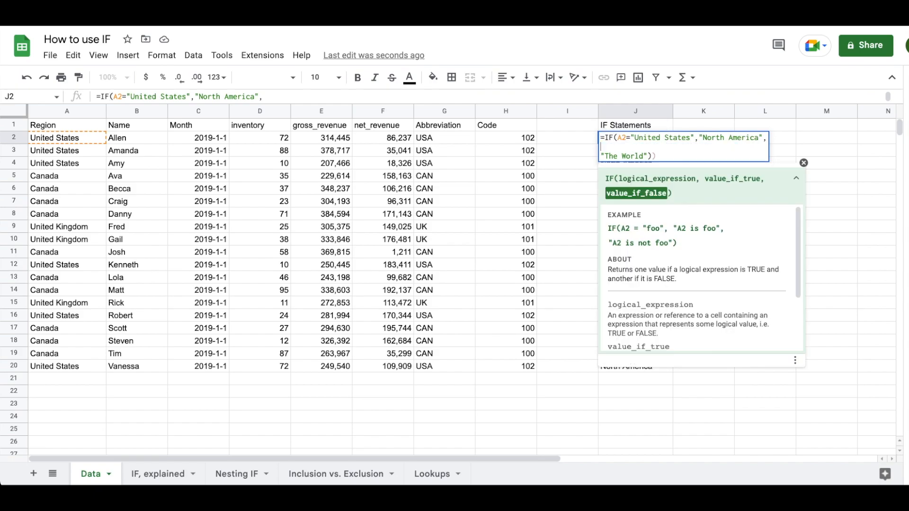
Step: Open an OR function around the A2="United States" condition in J2, putting the OR and the arguments after it on separate lines
{"action": "left_click", "coordinate": [617, 137]}
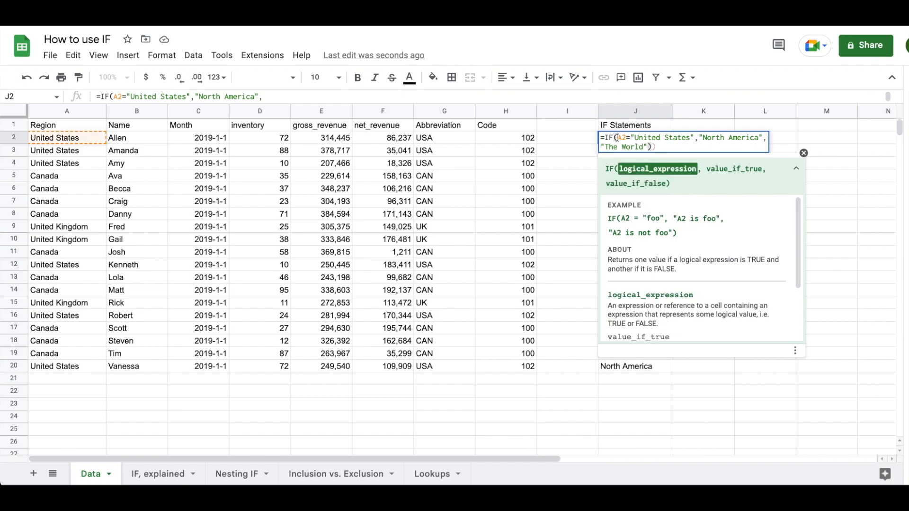
{"action": "key", "text": "ctrl+Return"}
{"action": "type", "text": "OR("}
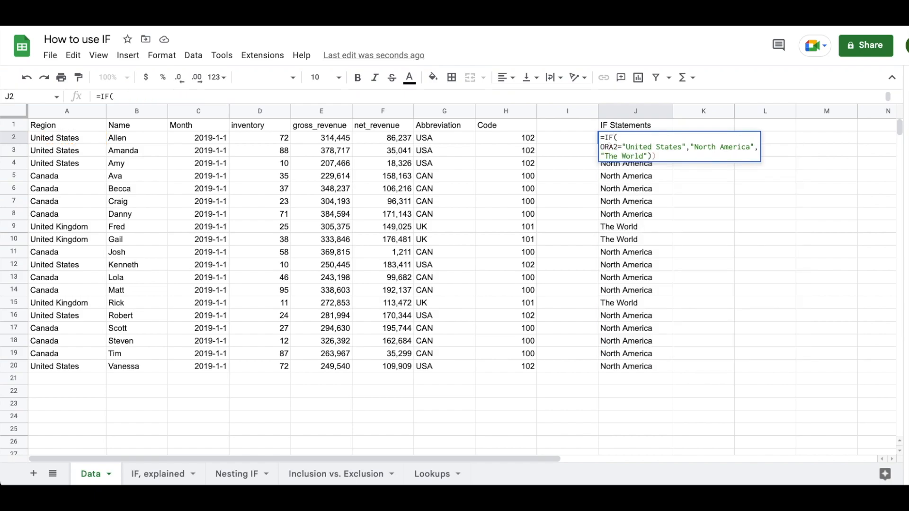
{"action": "left_click", "coordinate": [693, 148]}
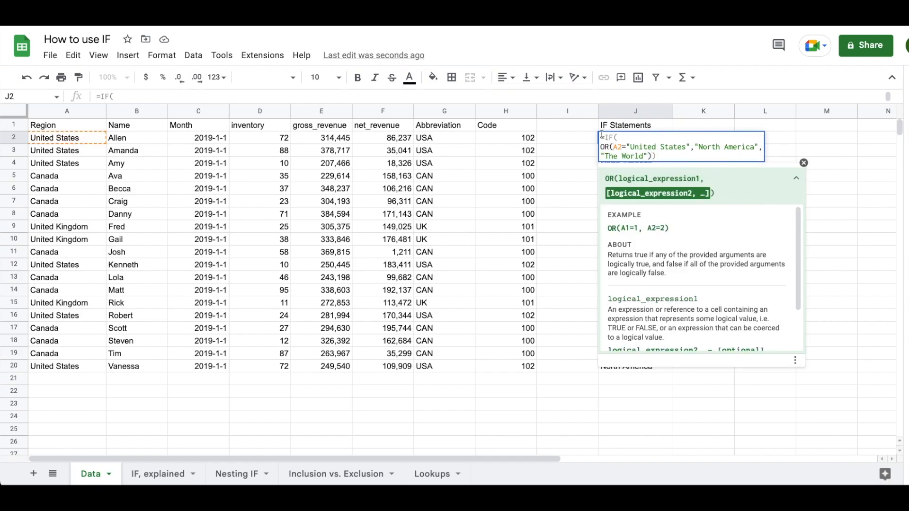
{"action": "key", "text": "ctrl+Return"}
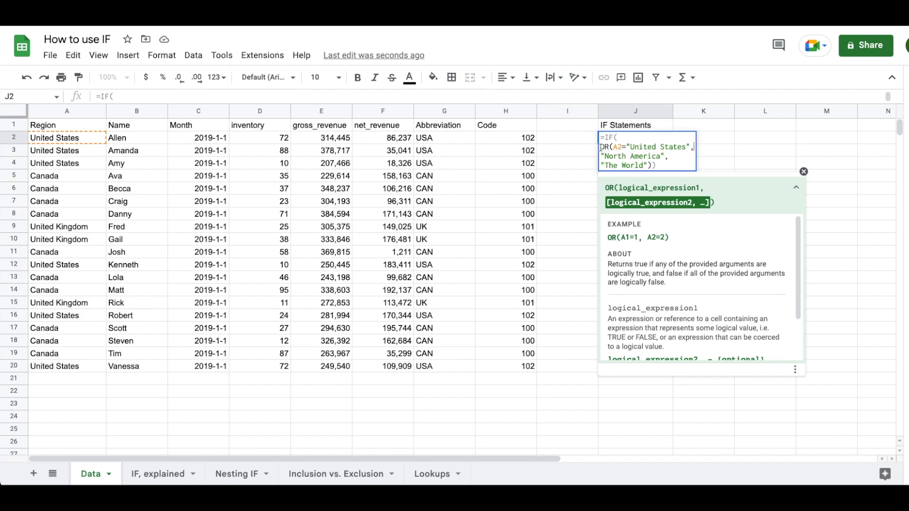
{"action": "key", "text": "ctrl+Return"}
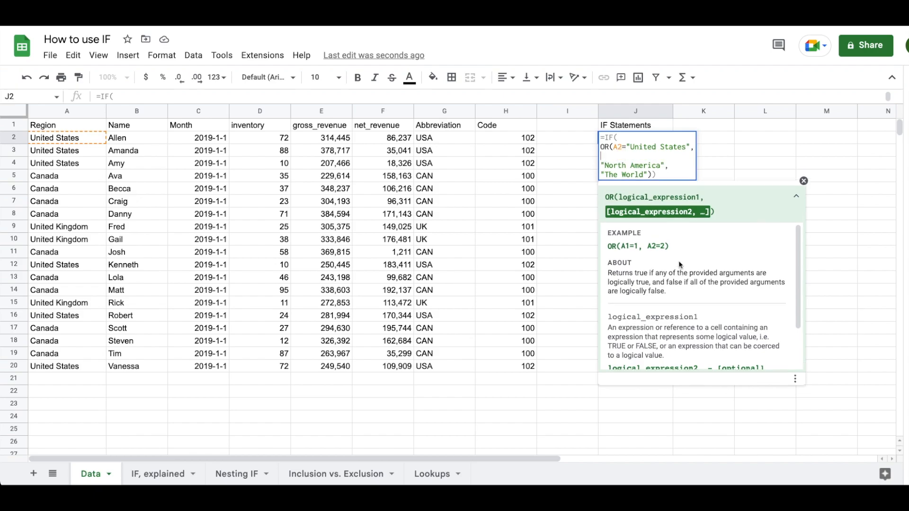
Step: Add A2="Canada" as the second OR condition in J2, close the OR, remove the surplus closing parenthesis and commit the formula
{"action": "type", "text": "A2="}
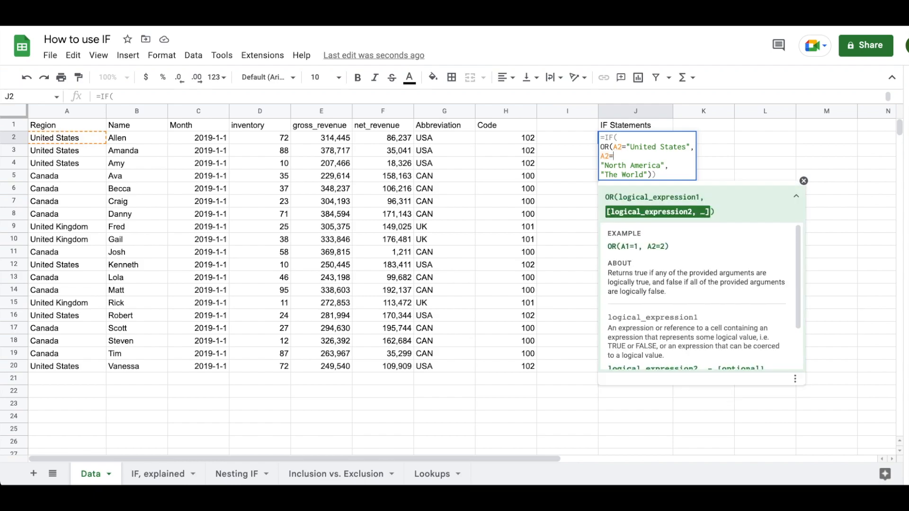
{"action": "type", "text": "\"Canada\"),"}
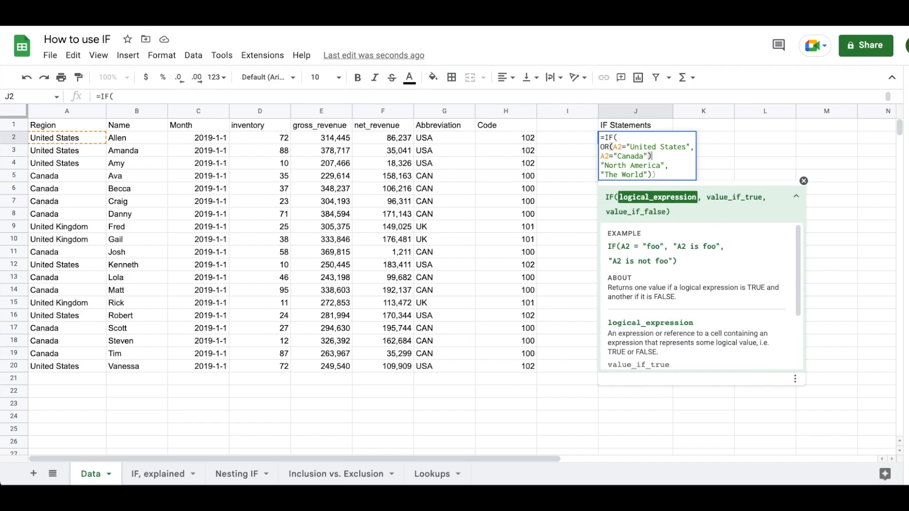
{"action": "left_click", "coordinate": [656, 177]}
{"action": "key", "text": "BackSpace"}
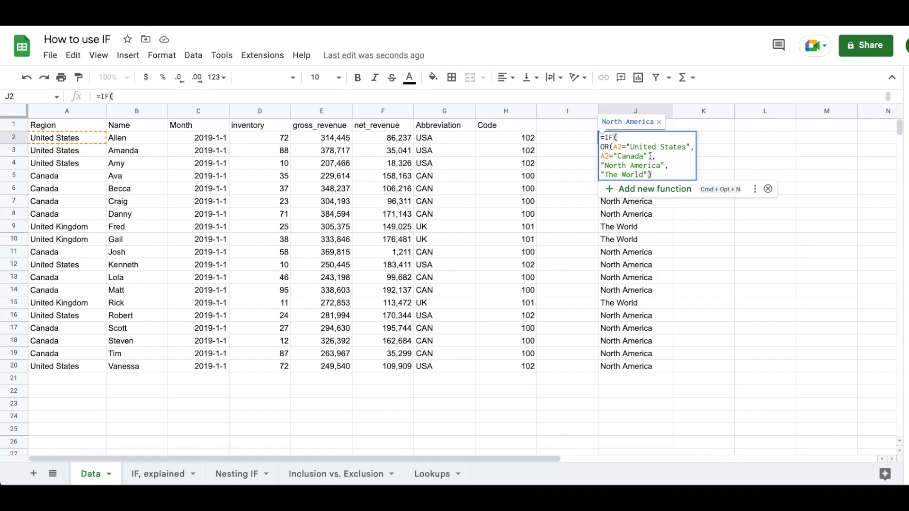
{"action": "left_click_drag", "start_coordinate": [653, 156], "coordinate": [600, 148]}
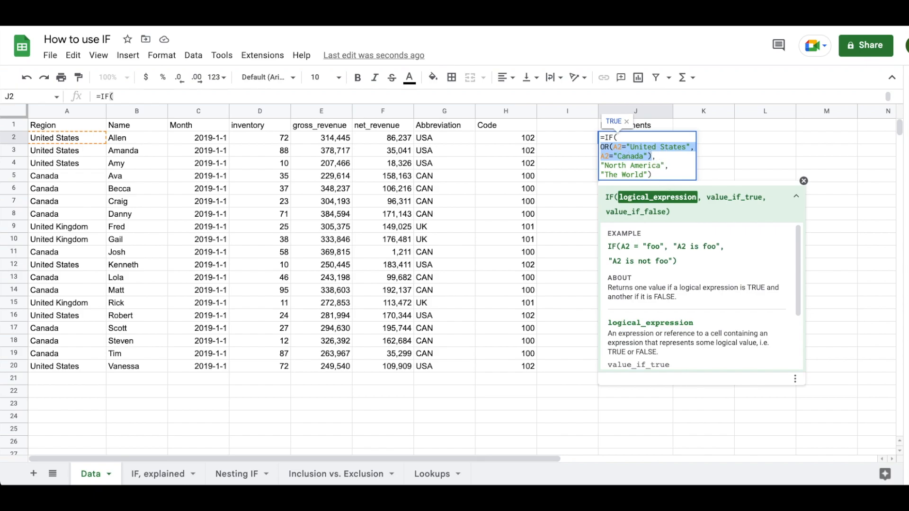
{"action": "key", "text": "Return"}
{"action": "key", "text": "Up"}
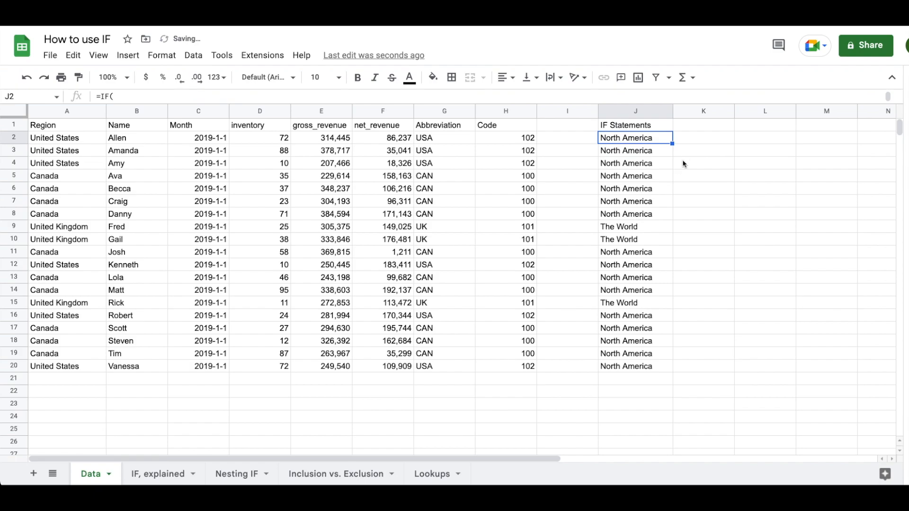
Step: Fill the OR-based IF formula from J2 down to J20 and check the copied formula in J20
{"action": "left_click_drag", "start_coordinate": [672, 142], "coordinate": [666, 367]}
{"action": "double_click", "coordinate": [657, 367]}
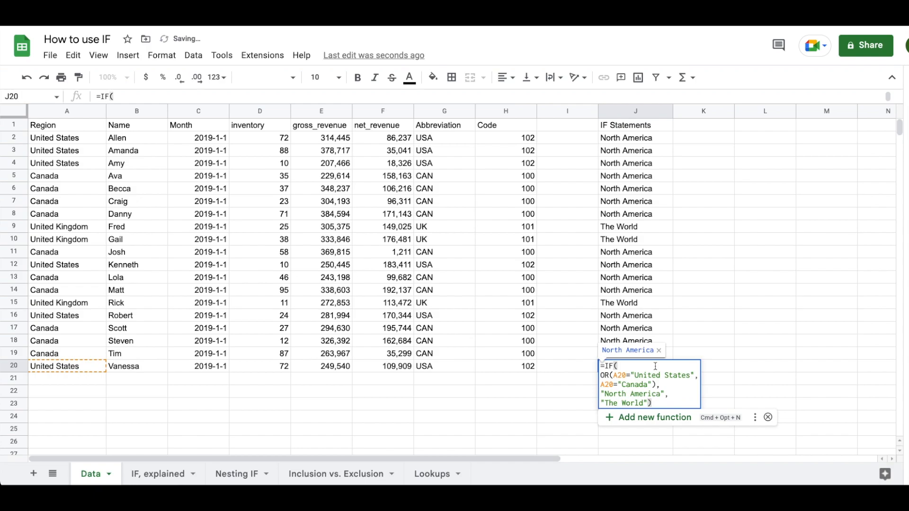
{"action": "key", "text": "Escape"}
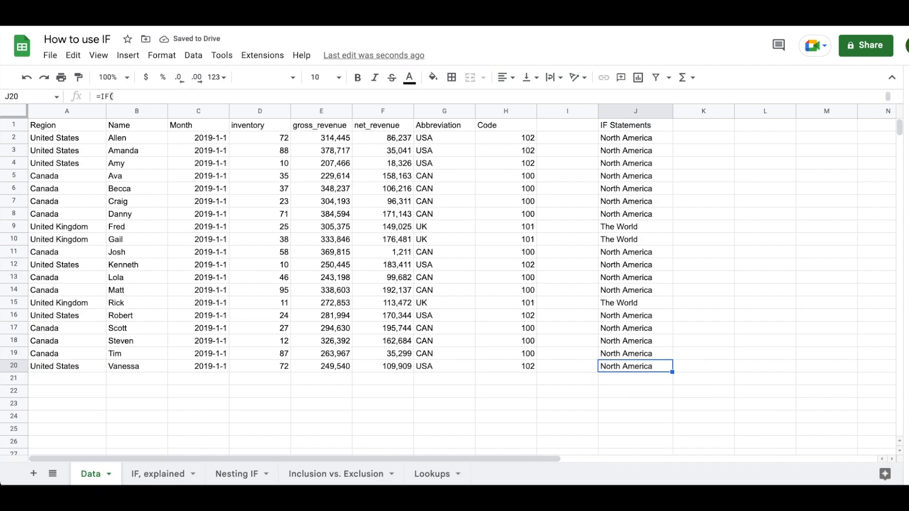
Step: Review the Nesting IF diagram and the Lookups country table, and return to the Data sheet
{"action": "left_click", "coordinate": [232, 474]}
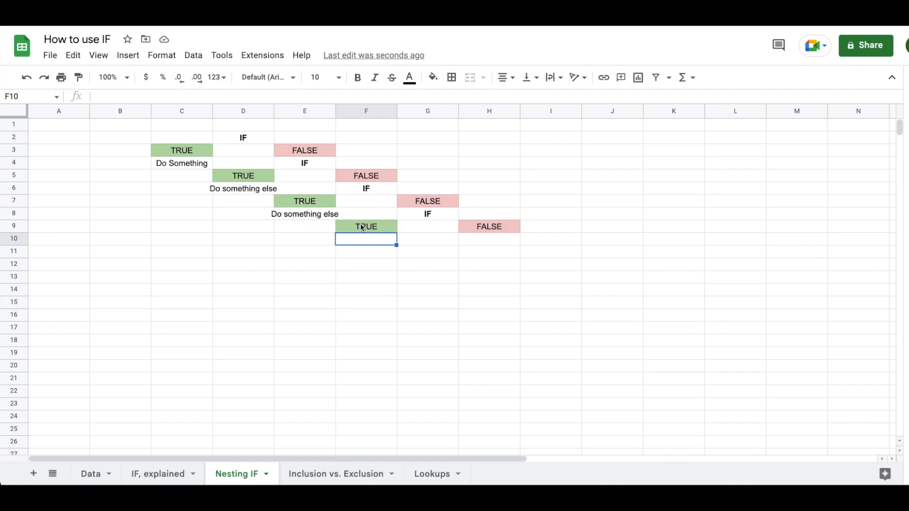
{"action": "left_click", "coordinate": [434, 475]}
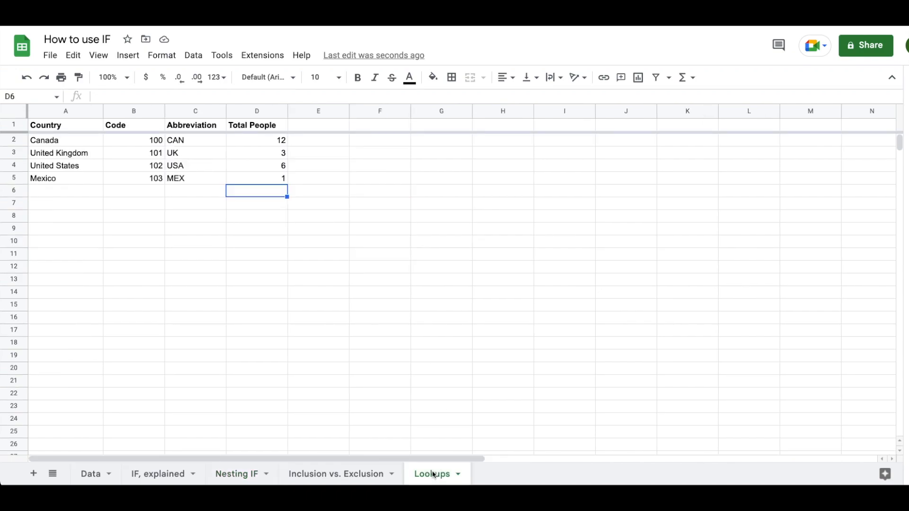
{"action": "left_click", "coordinate": [93, 475]}
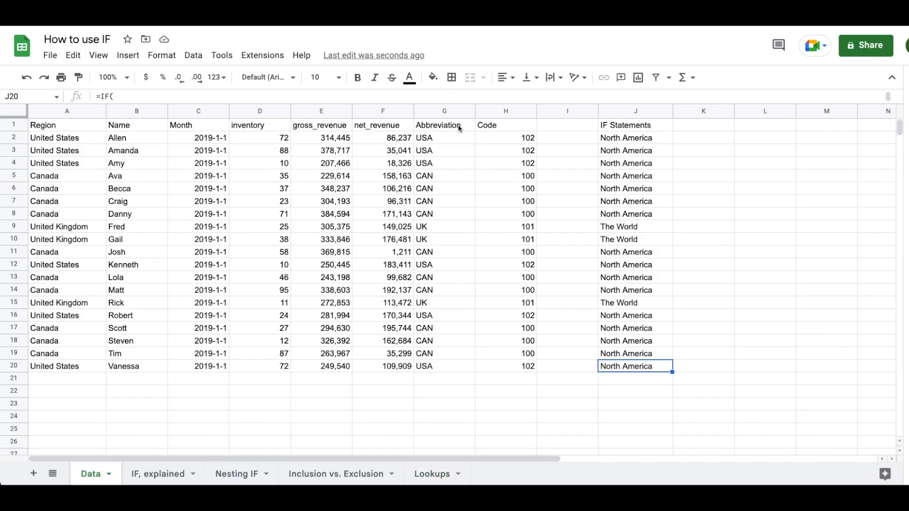
Step: Examine the ARRAYFORMULA with nested IFs and VLOOKUP behind the Abbreviation header in G1, leaving it unedited
{"action": "left_click", "coordinate": [446, 140]}
{"action": "left_click", "coordinate": [443, 125]}
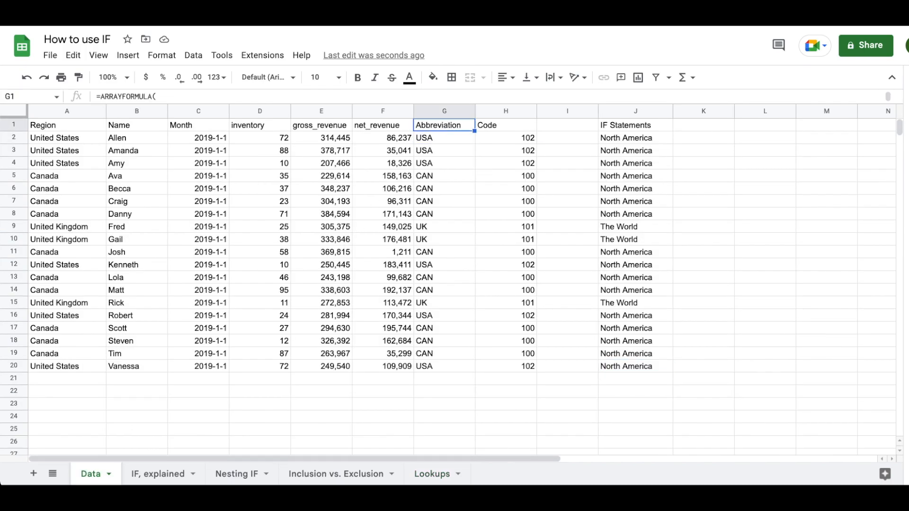
{"action": "key", "text": "Return"}
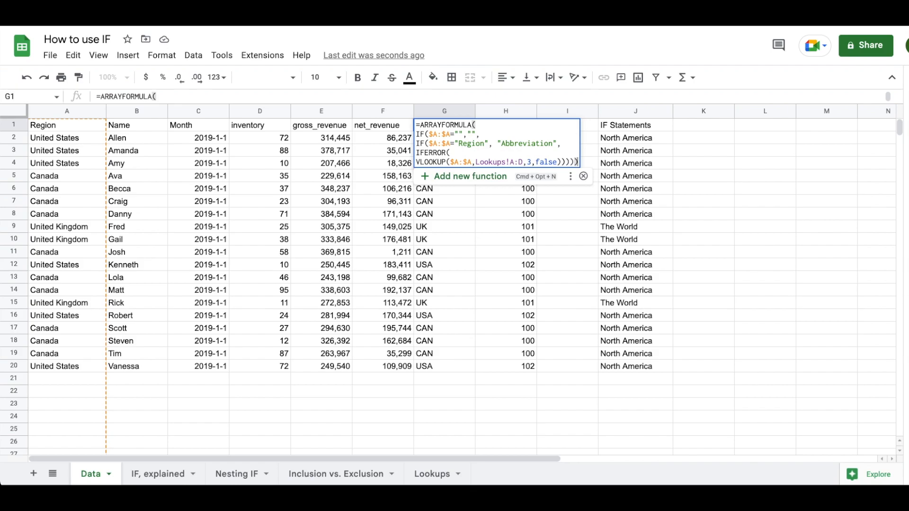
{"action": "key", "text": "Escape"}
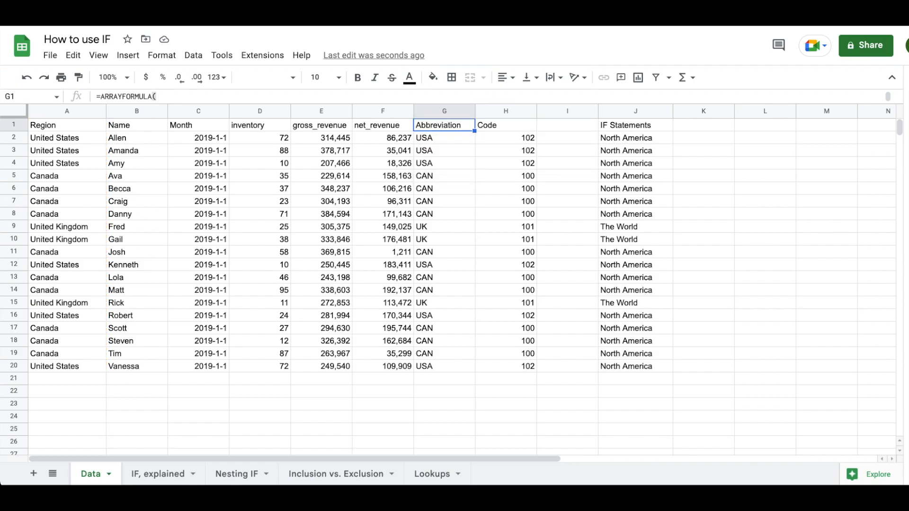
Step: On the Inclusion vs. Exclusion sheet, change the operator between Country and USA in D3 to "IS"
{"action": "left_click", "coordinate": [327, 475]}
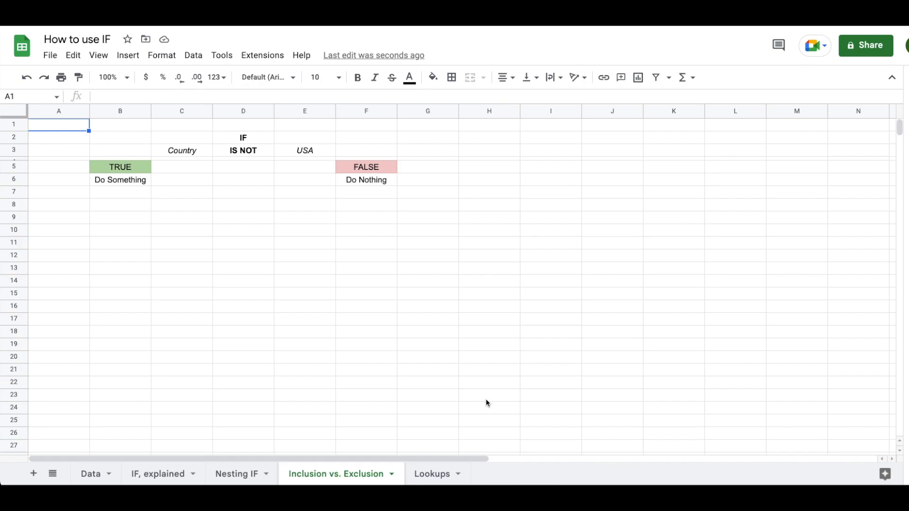
{"action": "left_click", "coordinate": [250, 153]}
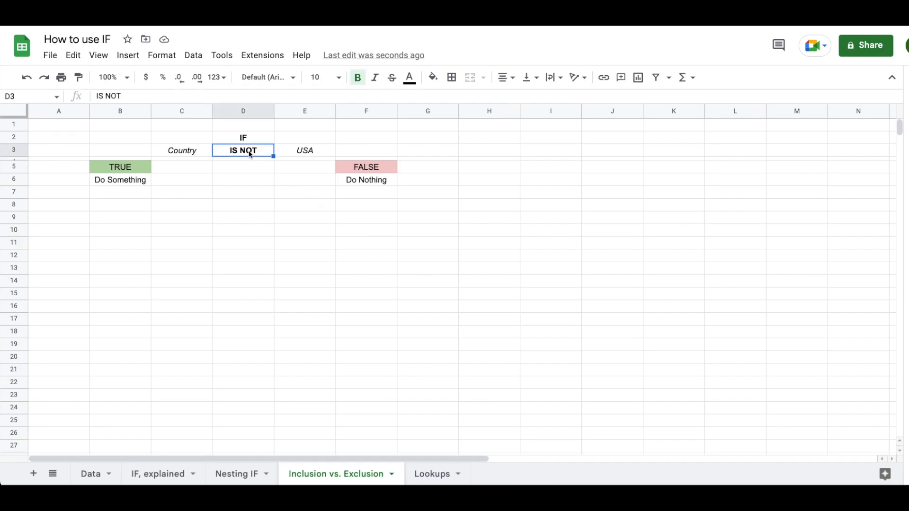
{"action": "type", "text": "IS"}
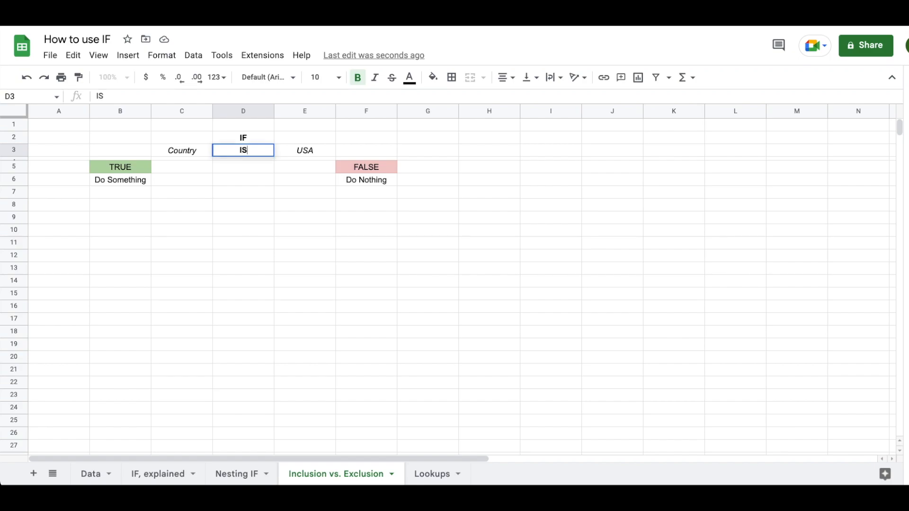
{"action": "key", "text": "Return"}
{"action": "key", "text": "Left"}
{"action": "key", "text": "Up"}
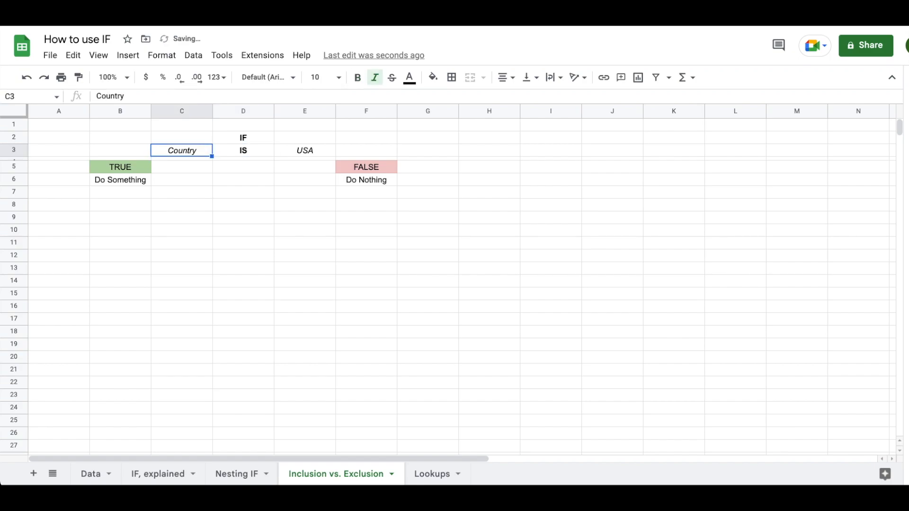
{"action": "key", "text": "Right"}
{"action": "key", "text": "Right"}
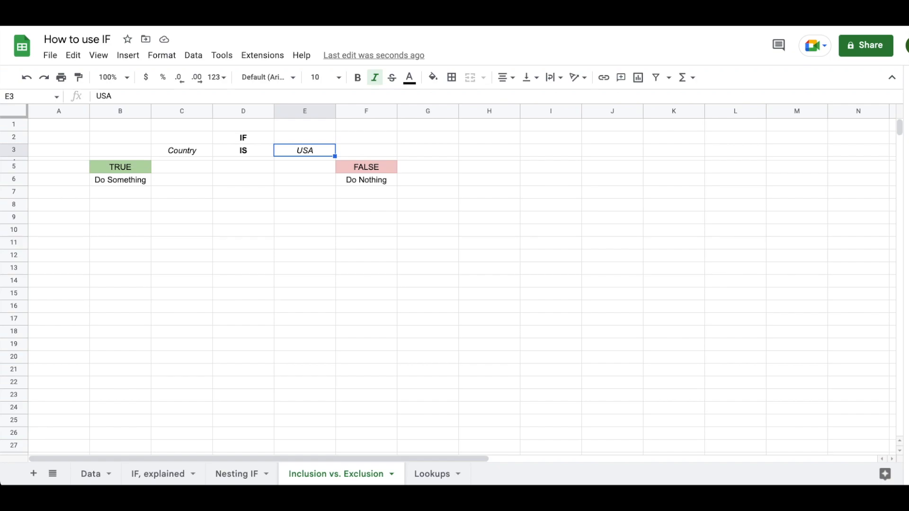
Step: Set the comparison wording in D3 back to "IS NOT" on the Inclusion vs. Exclusion sheet
{"action": "left_click", "coordinate": [244, 150]}
{"action": "type", "text": "IS NOT"}
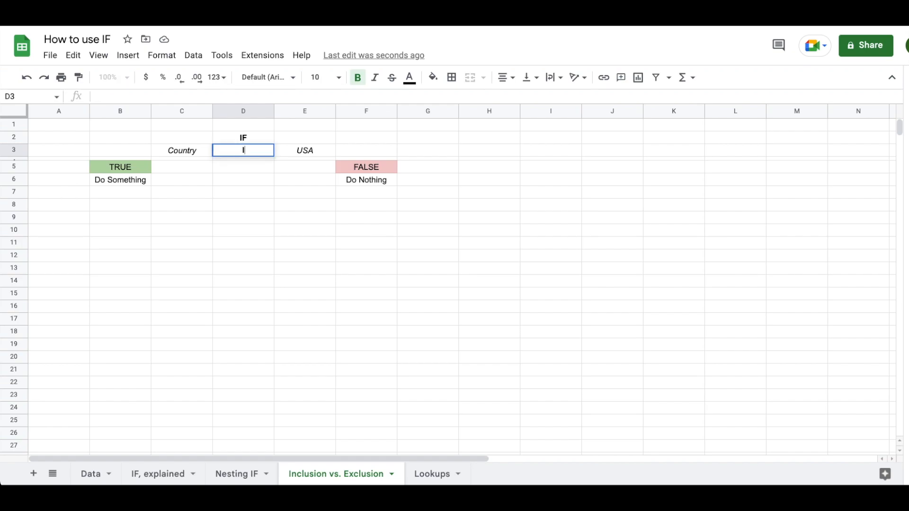
{"action": "key", "text": "Return"}
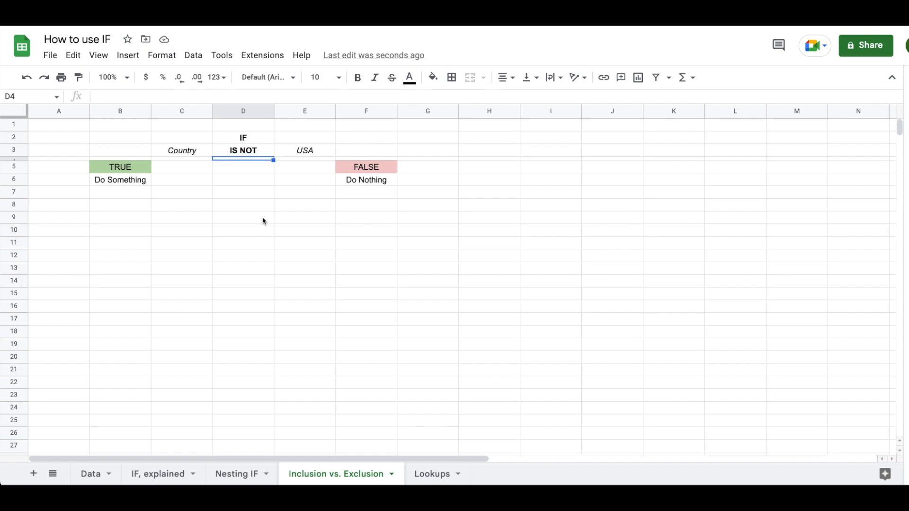
Step: On the Data sheet, add the column header "Exclusion" in K1 beside IF Statements
{"action": "left_click", "coordinate": [93, 475]}
{"action": "left_click", "coordinate": [634, 137]}
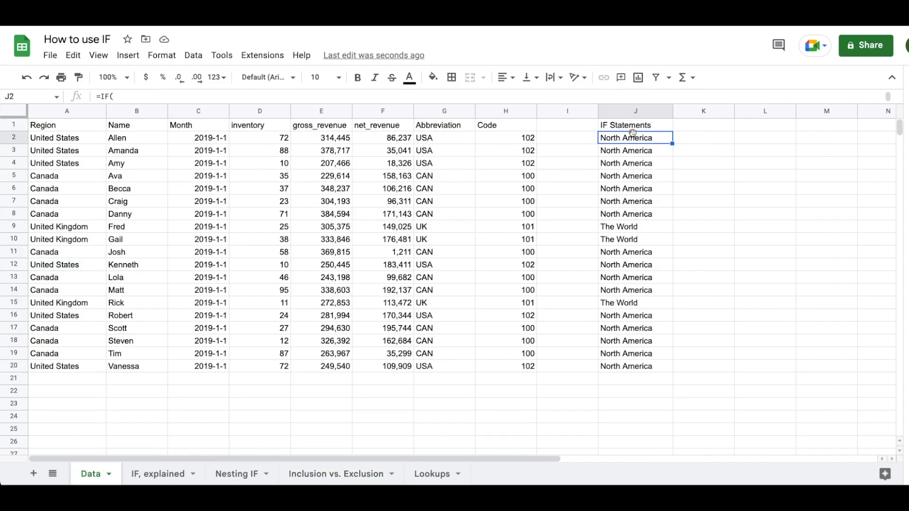
{"action": "left_click", "coordinate": [700, 125]}
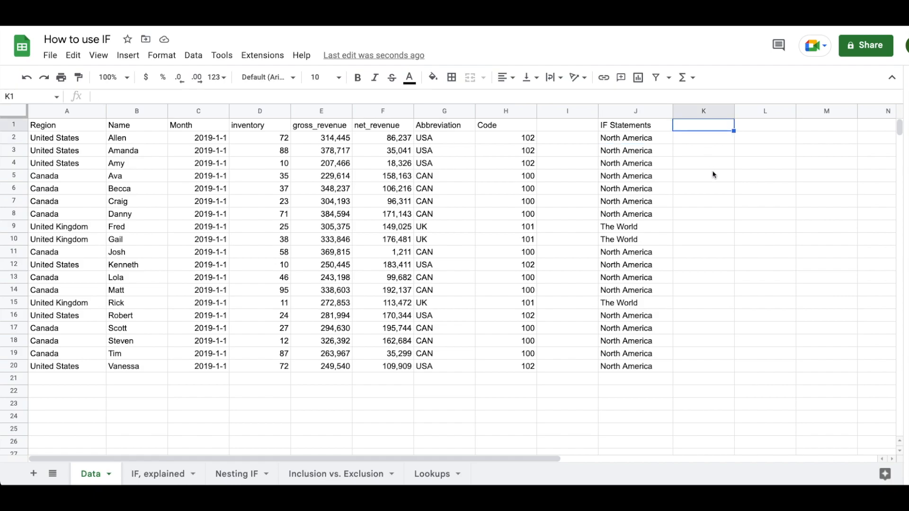
{"action": "type", "text": "Exclusion"}
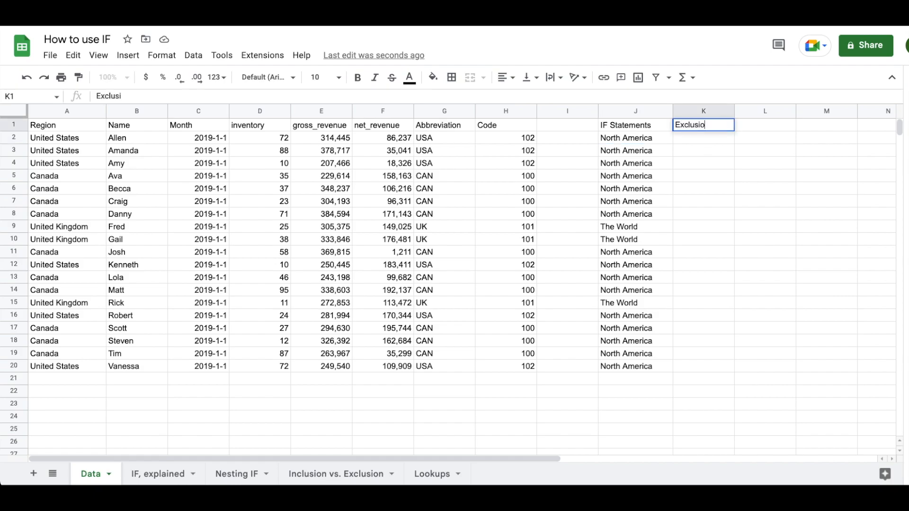
{"action": "key", "text": "Return"}
Step: Examine the equals comparison inside the OR condition of the J2 formula and close the cell without changes
{"action": "key", "text": "Left"}
{"action": "key", "text": "Up"}
{"action": "key", "text": "Down"}
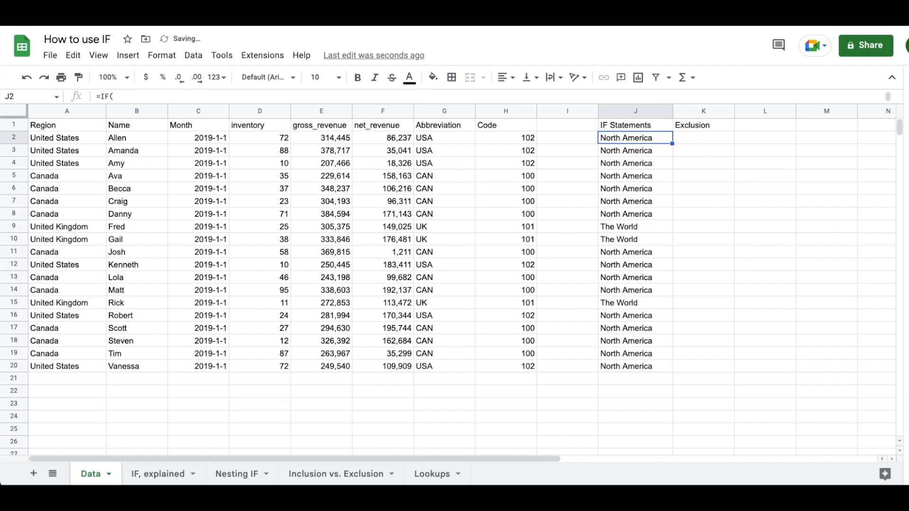
{"action": "key", "text": "Return"}
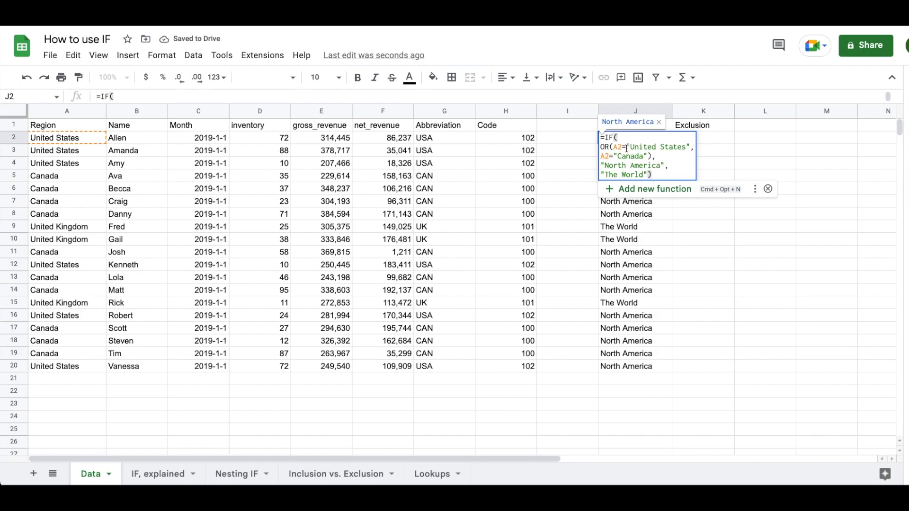
{"action": "left_click", "coordinate": [625, 147]}
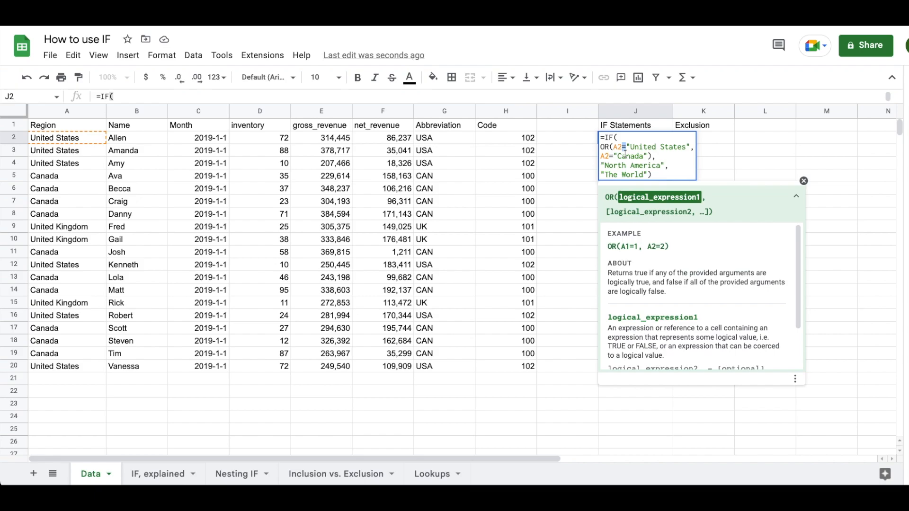
{"action": "key", "text": "ctrl+Return"}
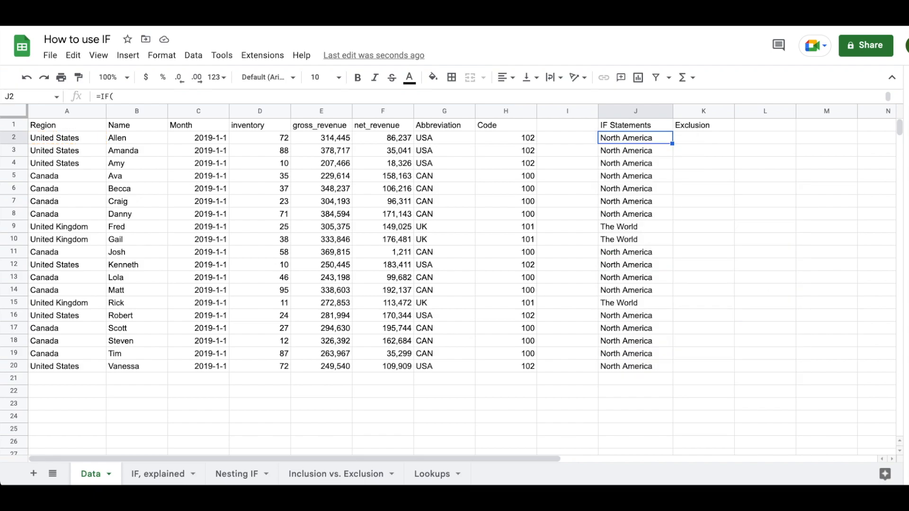
Step: Start an IF formula in K2 with the condition A2<>"United Kingdom"
{"action": "left_click", "coordinate": [705, 140]}
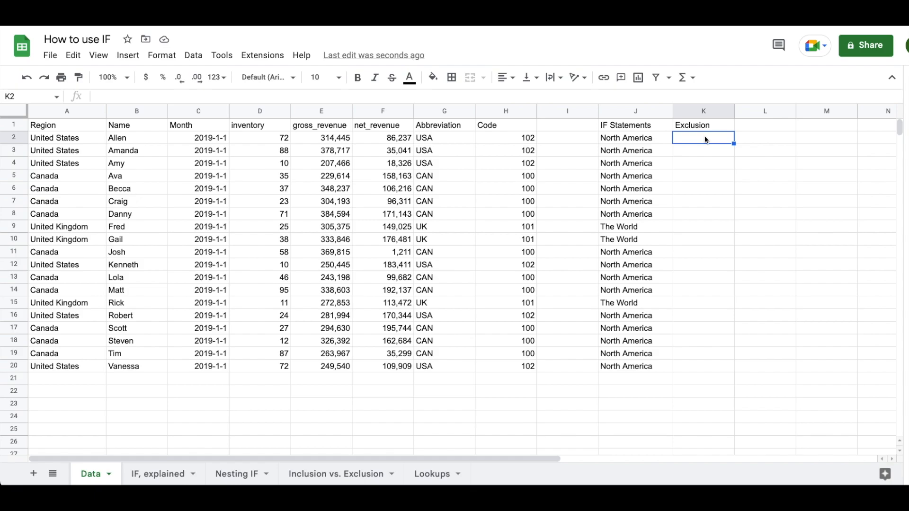
{"action": "type", "text": "=IF("}
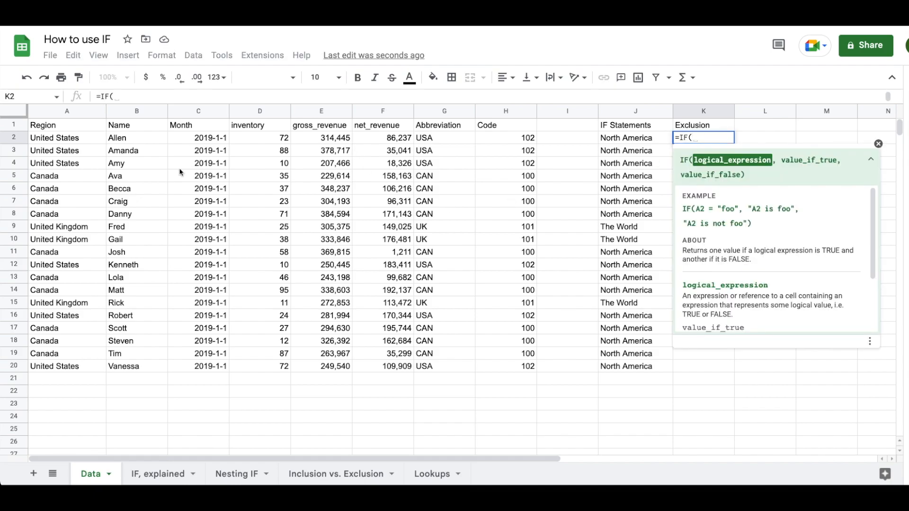
{"action": "left_click", "coordinate": [73, 139]}
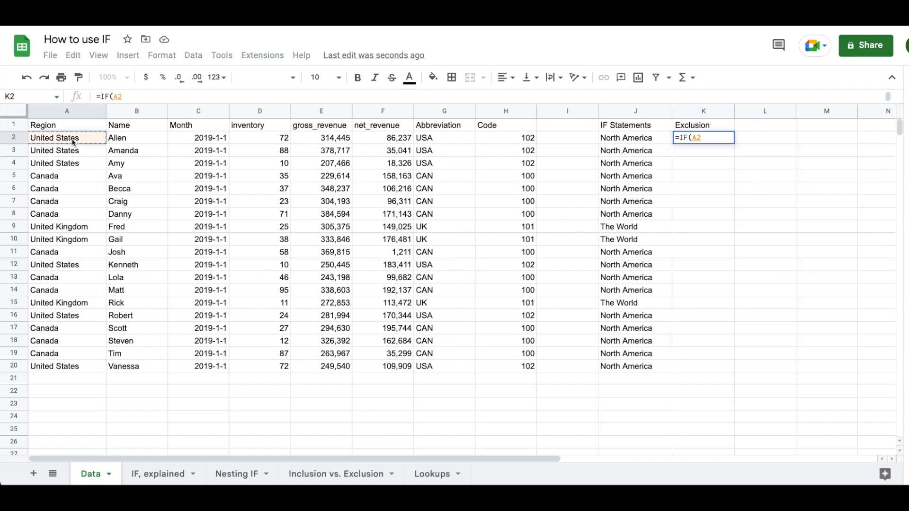
{"action": "type", "text": "<>"}
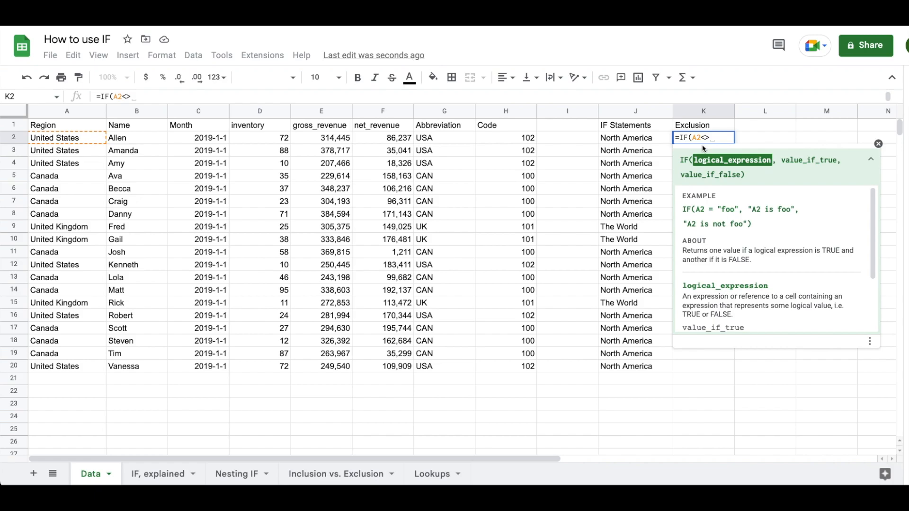
{"action": "type", "text": "\""}
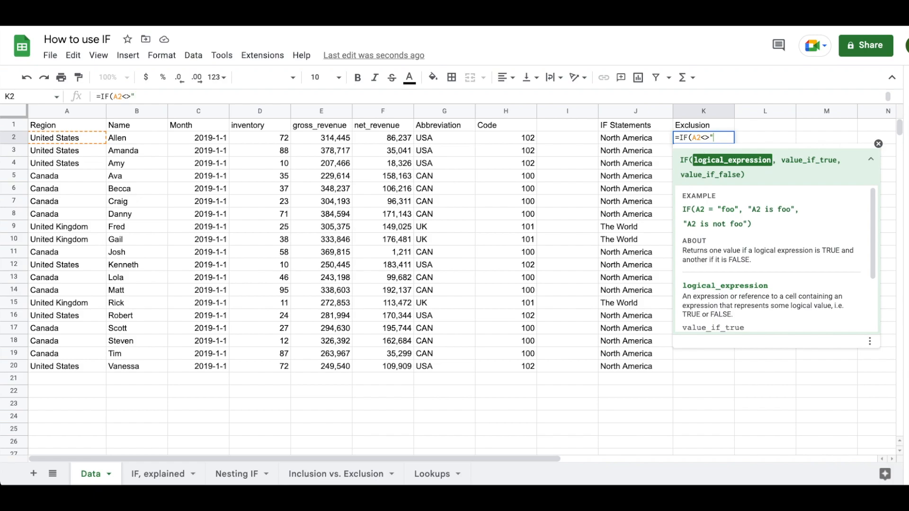
{"action": "type", "text": "United Kingdom\", "}
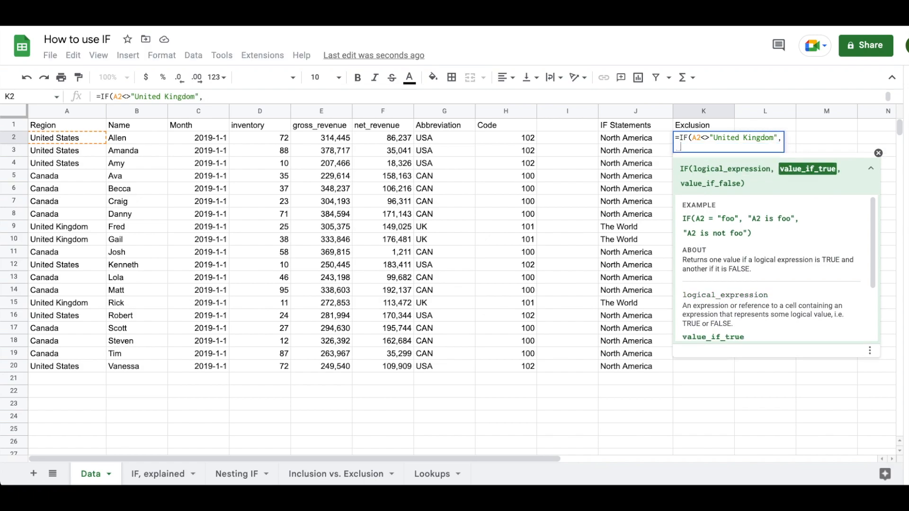
Step: Complete the K2 formula with "North America" if true and "The World" if false, and accept the suggested autofill down to K20
{"action": "type", "text": "\"Nort"}
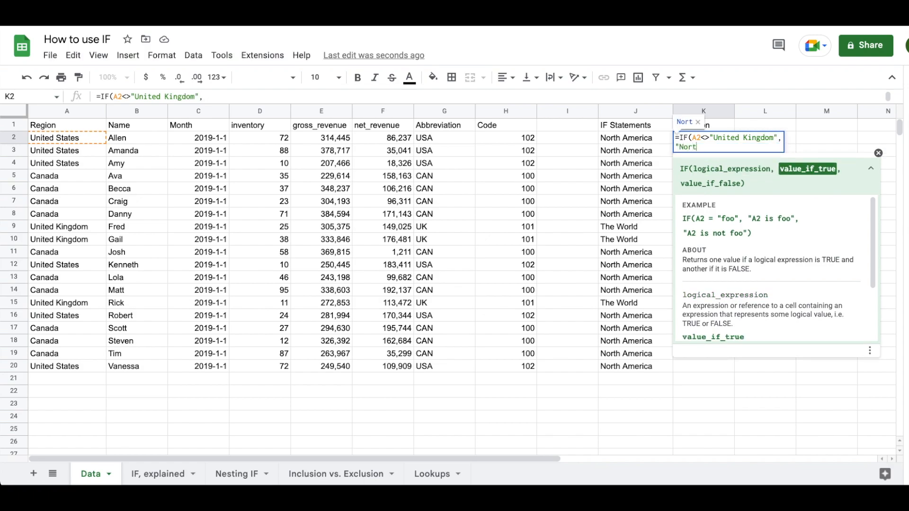
{"action": "type", "text": "h America"}
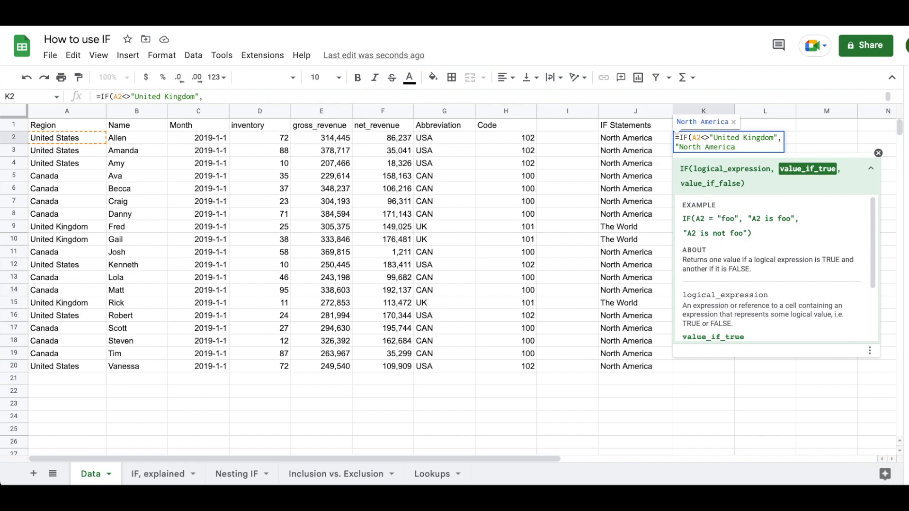
{"action": "type", "text": "\", \""}
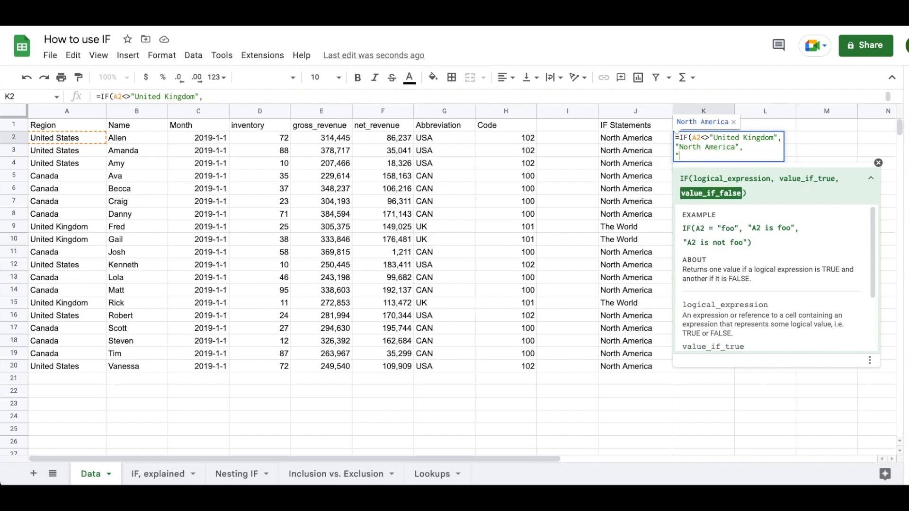
{"action": "type", "text": "The World\""}
{"action": "key", "text": "Return"}
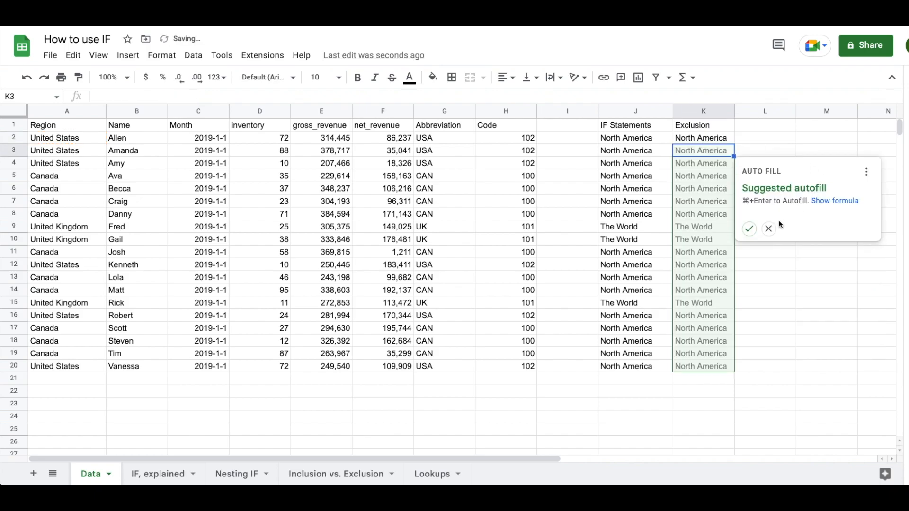
{"action": "left_click", "coordinate": [749, 229]}
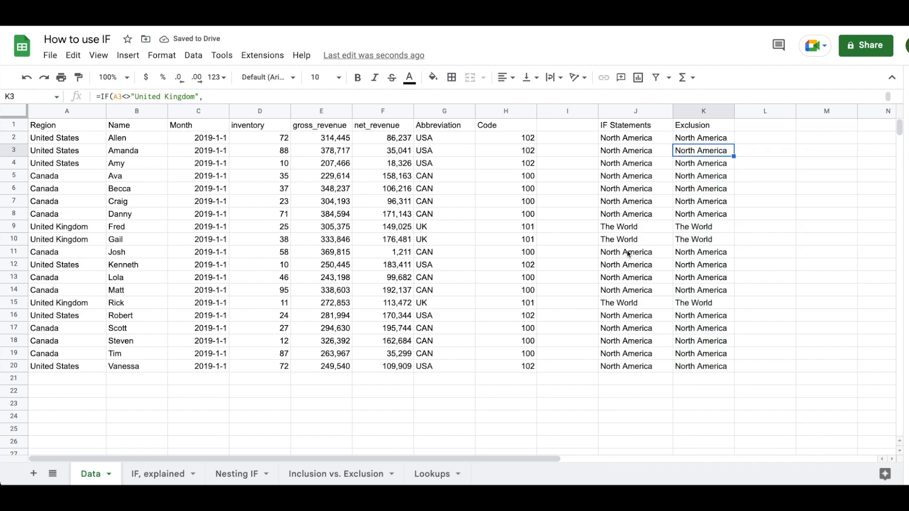
Step: Compare the OR-based inclusion formula in J2 with the exclusion formula in K2, leaving both unedited
{"action": "double_click", "coordinate": [627, 139]}
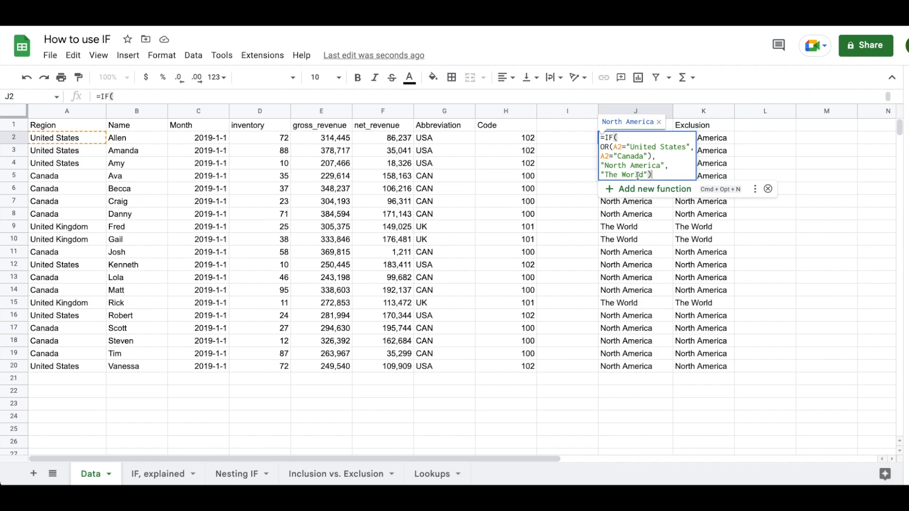
{"action": "key", "text": "Escape"}
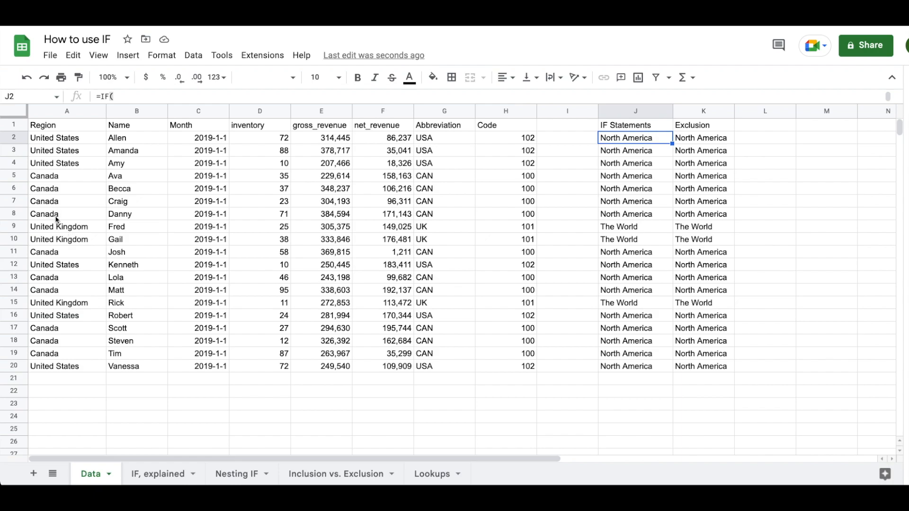
{"action": "left_click", "coordinate": [708, 142]}
{"action": "double_click", "coordinate": [708, 143]}
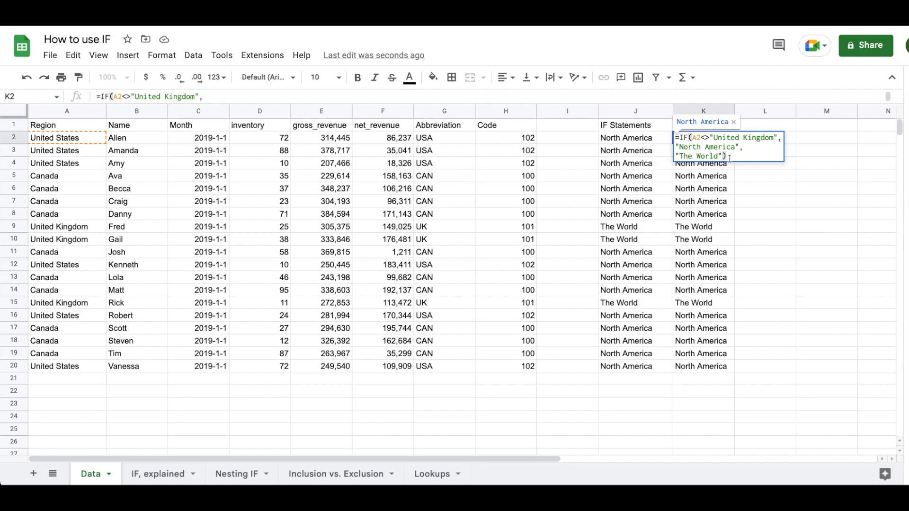
{"action": "key", "text": "Escape"}
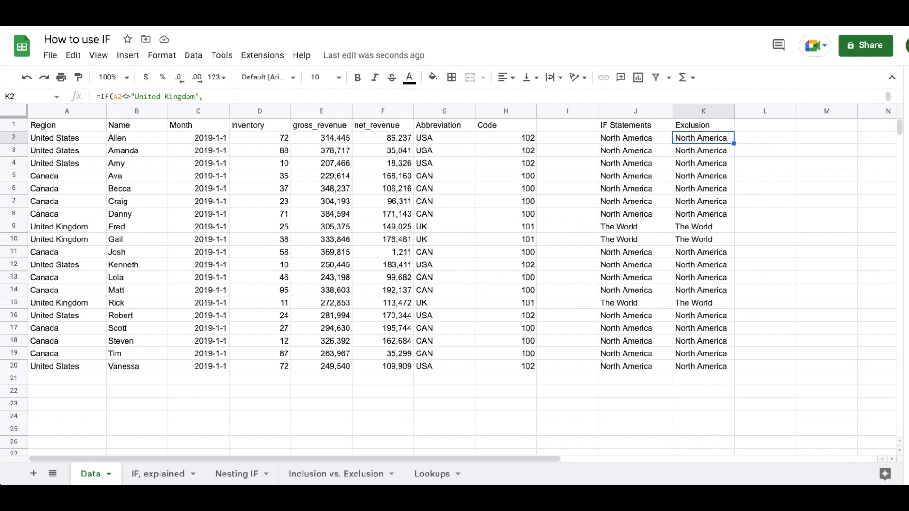
Step: Review the IF, explained, Nesting IF, Inclusion vs. Exclusion and Lookups sheets in turn
{"action": "left_click", "coordinate": [160, 474]}
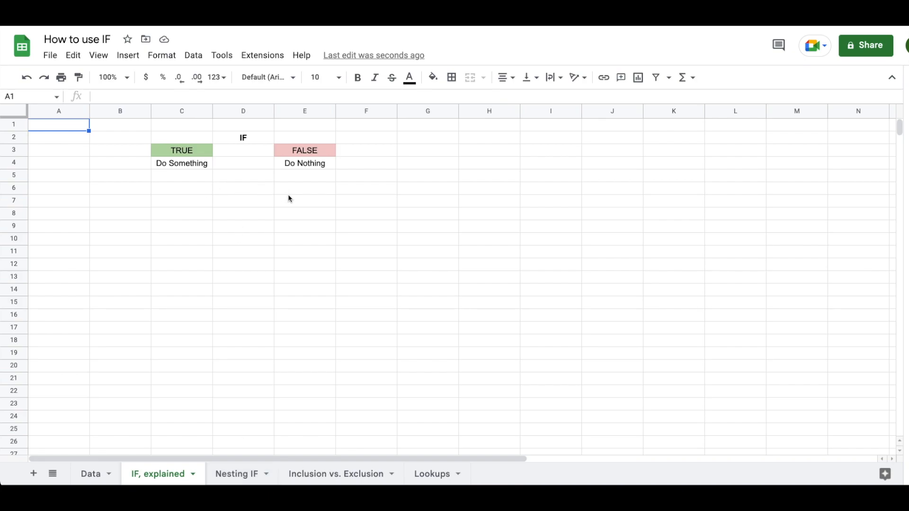
{"action": "left_click", "coordinate": [242, 479]}
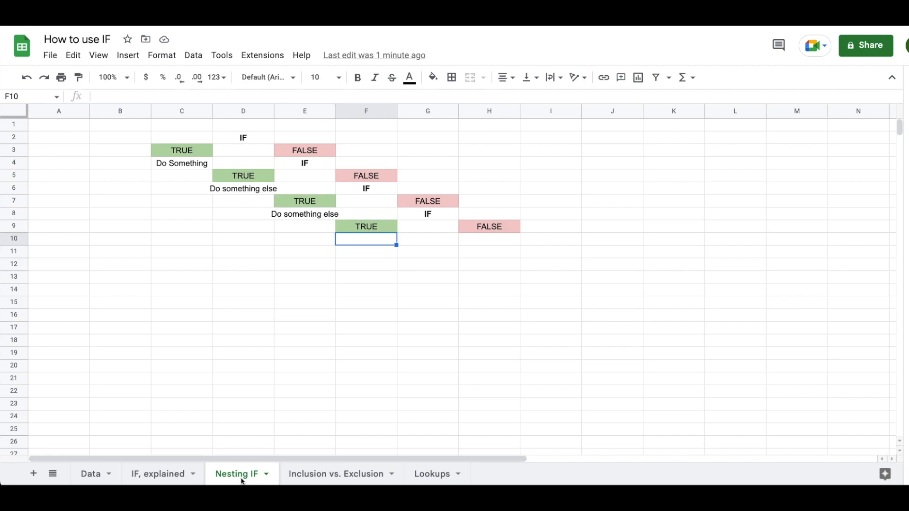
{"action": "left_click", "coordinate": [330, 479]}
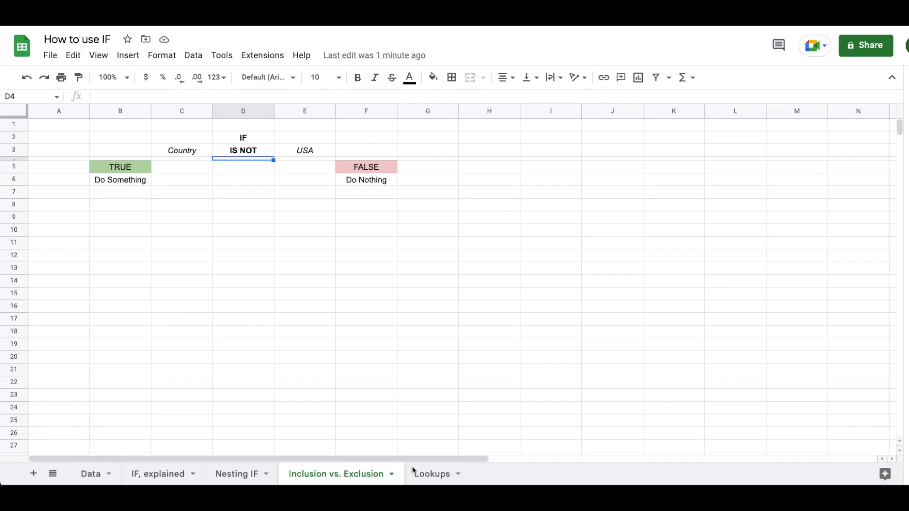
{"action": "left_click", "coordinate": [444, 475]}
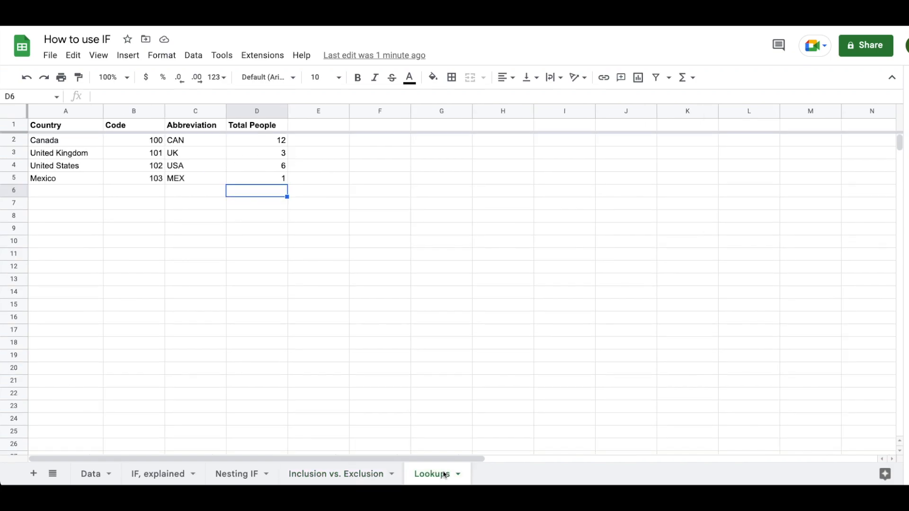